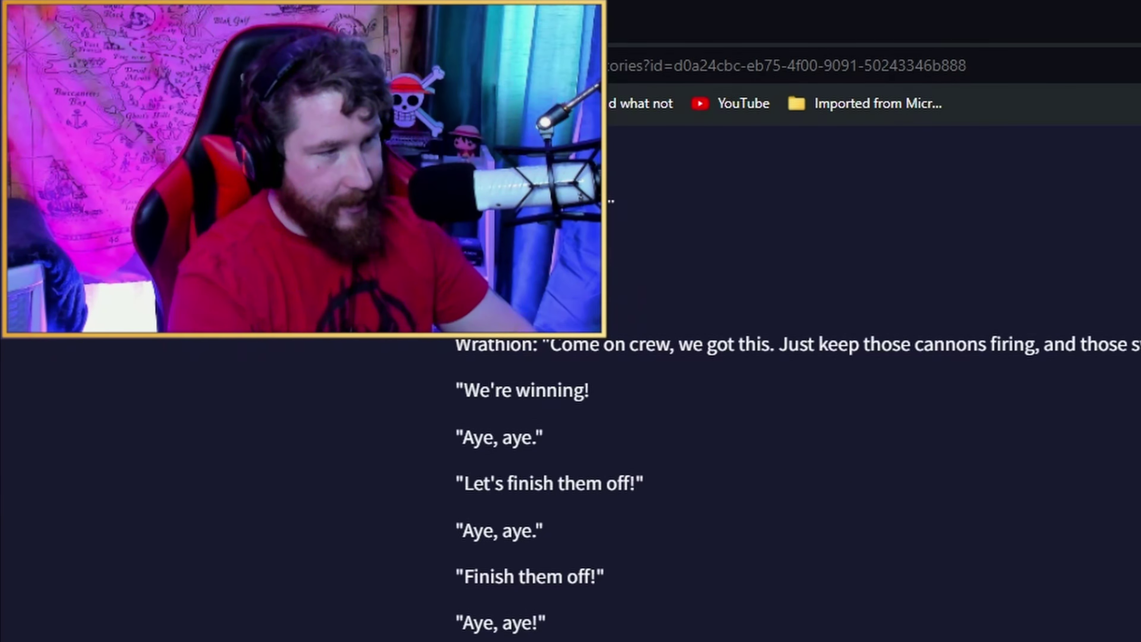
# - Write Wrathion's wish for a ship with more weapons and cannons, a sweet shirt and pants
pyautogui.write('weapons and buy a bigger ship.')
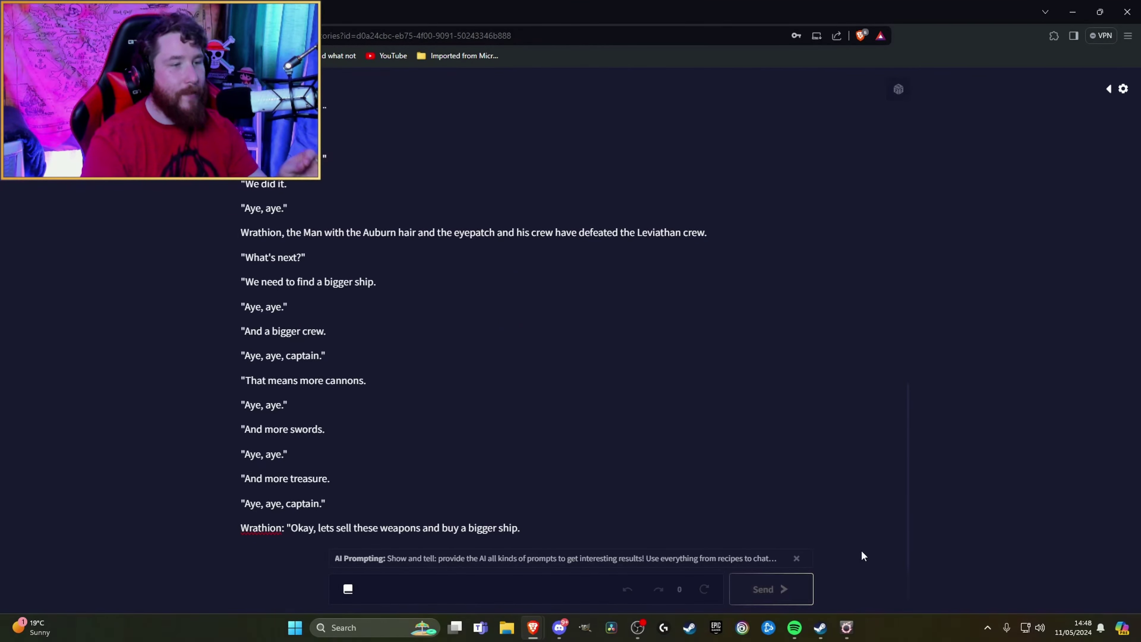
pyautogui.write('With more weapons, and more cannons. Also, get me a sweet shirt, and some pants. I can\'t run around with my ass out, I\'m a man of class. Or I\'m trying to be."')
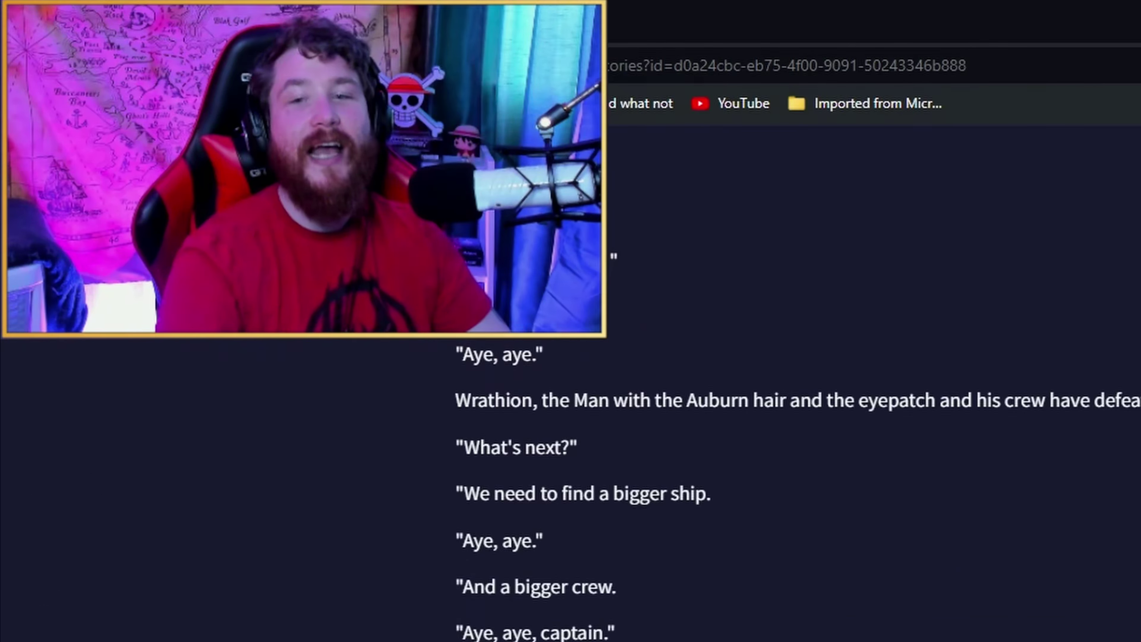
pyautogui.scroll(-4, 764, 450)
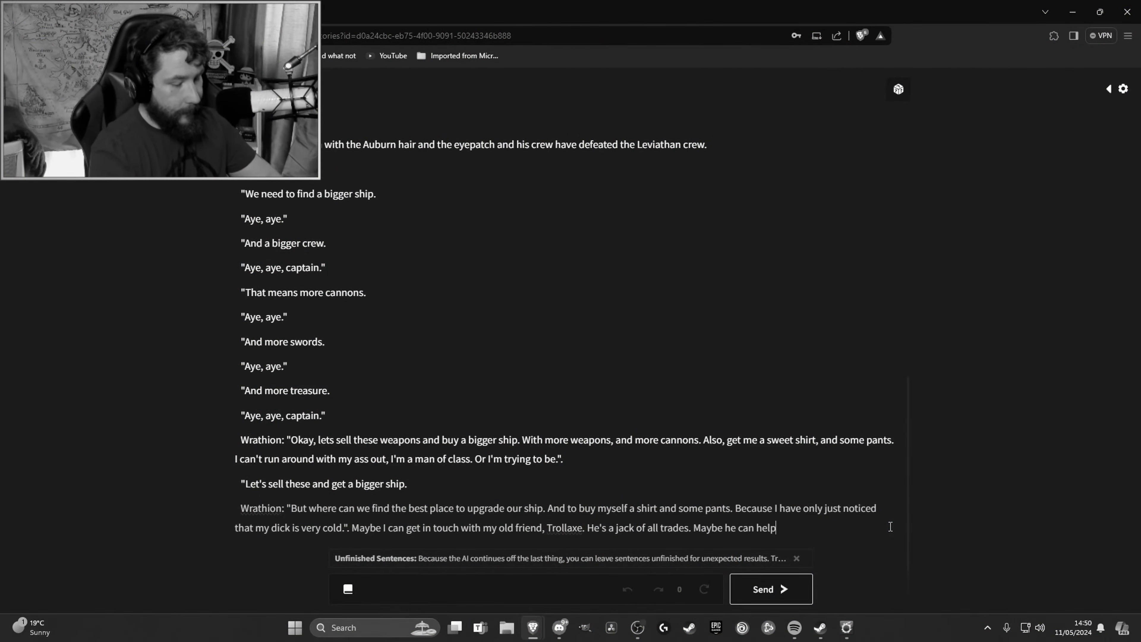
# - End the line with a period and generate two continuations about Tzaghu and Trollaxe
pyautogui.write('.')
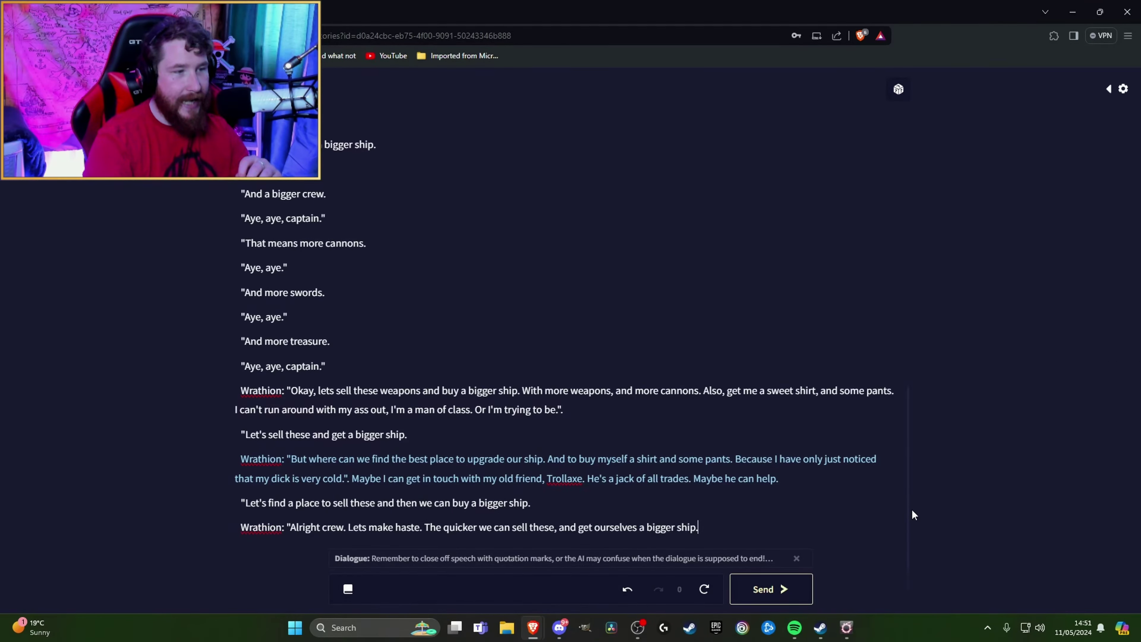
pyautogui.click(795, 590)
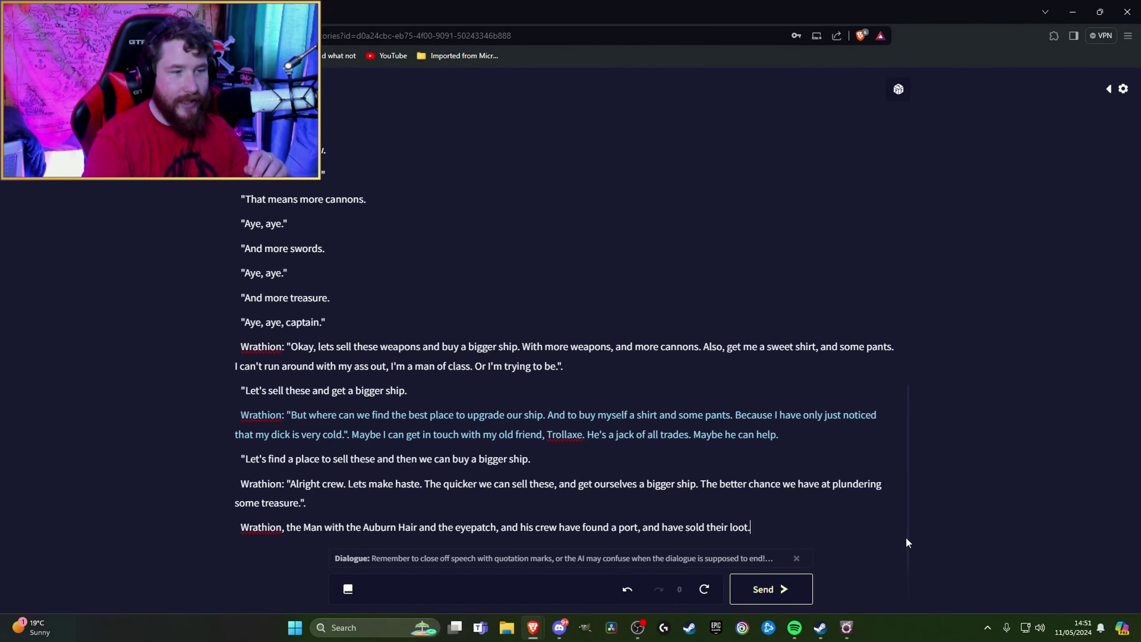
pyautogui.click(792, 593)
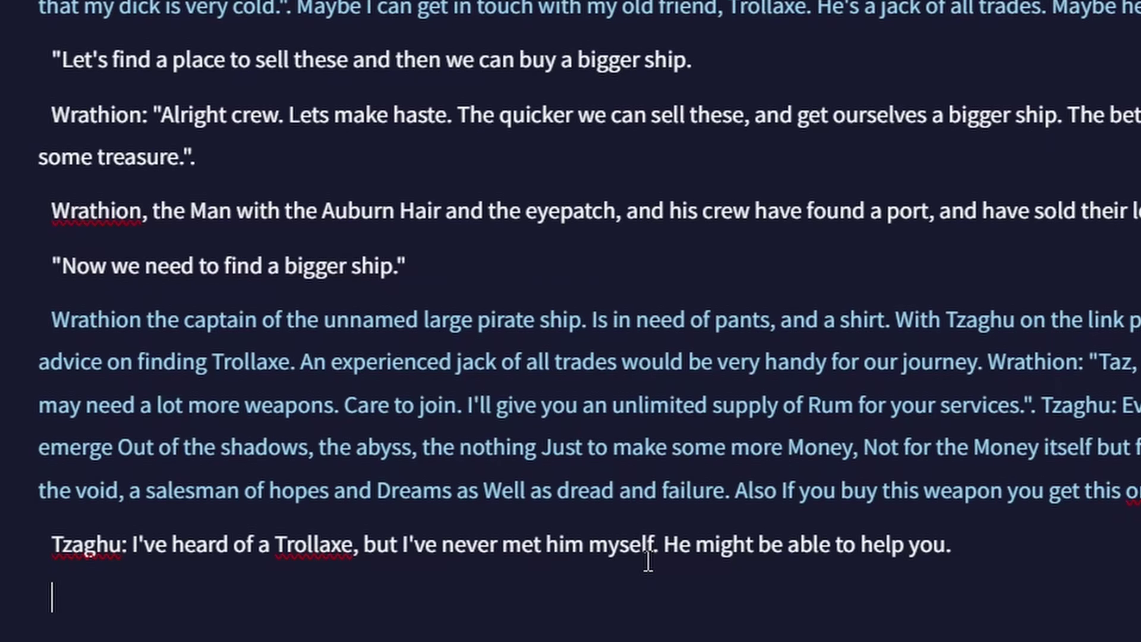
# - Delete the empty line after Tzaghu's reply
pyautogui.press('BackSpace')
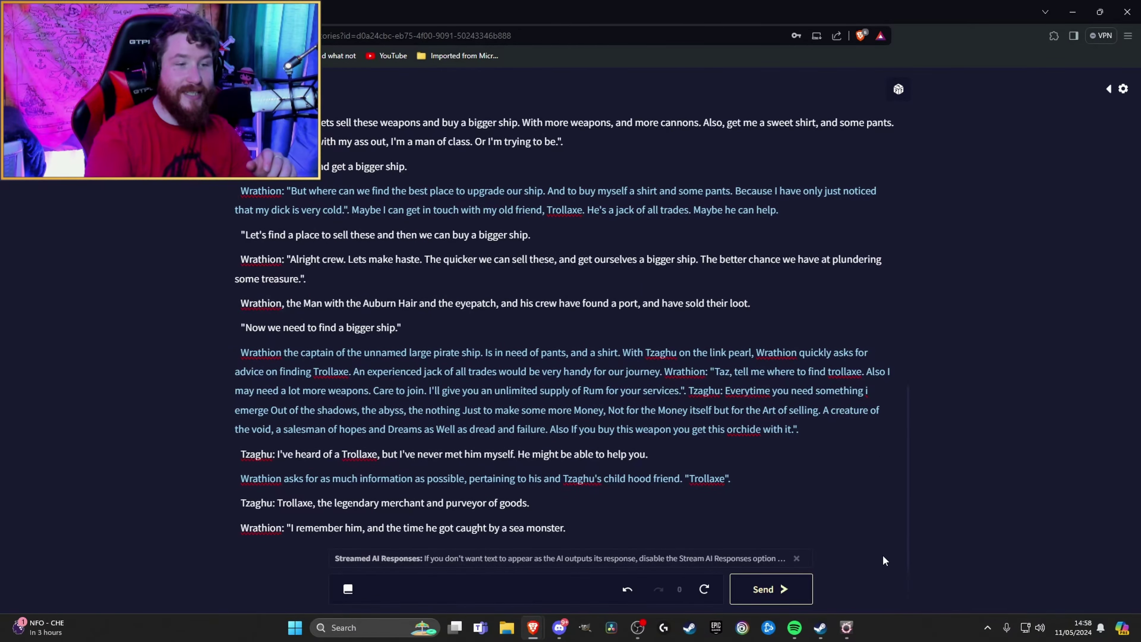
# - Generate five more rounds of dialogue, ending with Trollaxe reachable through the market place
pyautogui.click(782, 587)
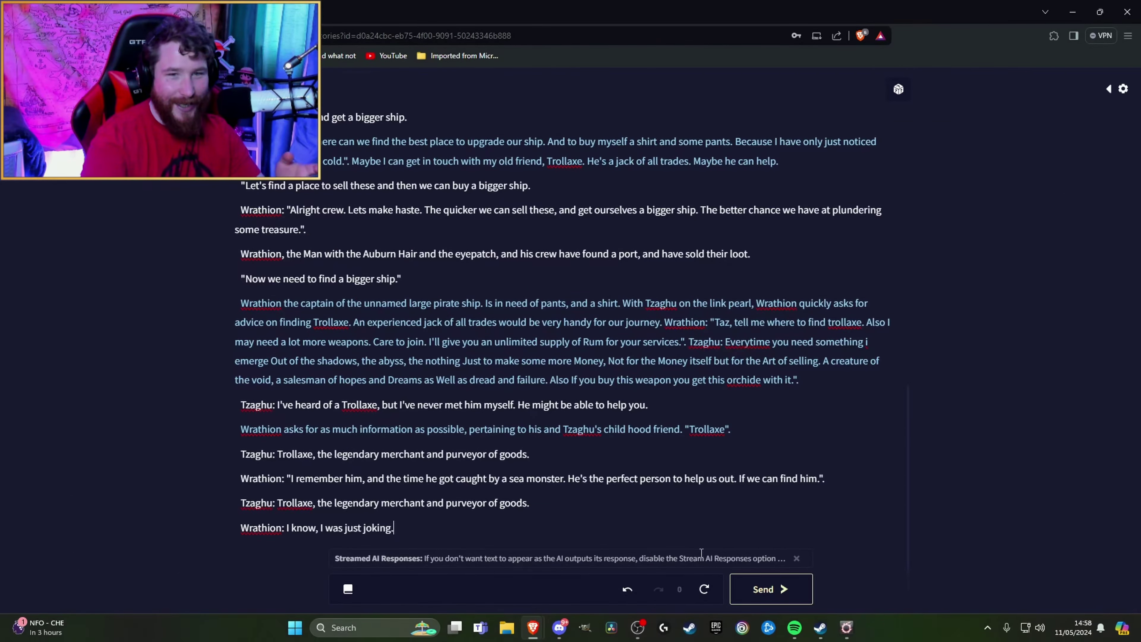
pyautogui.click(771, 589)
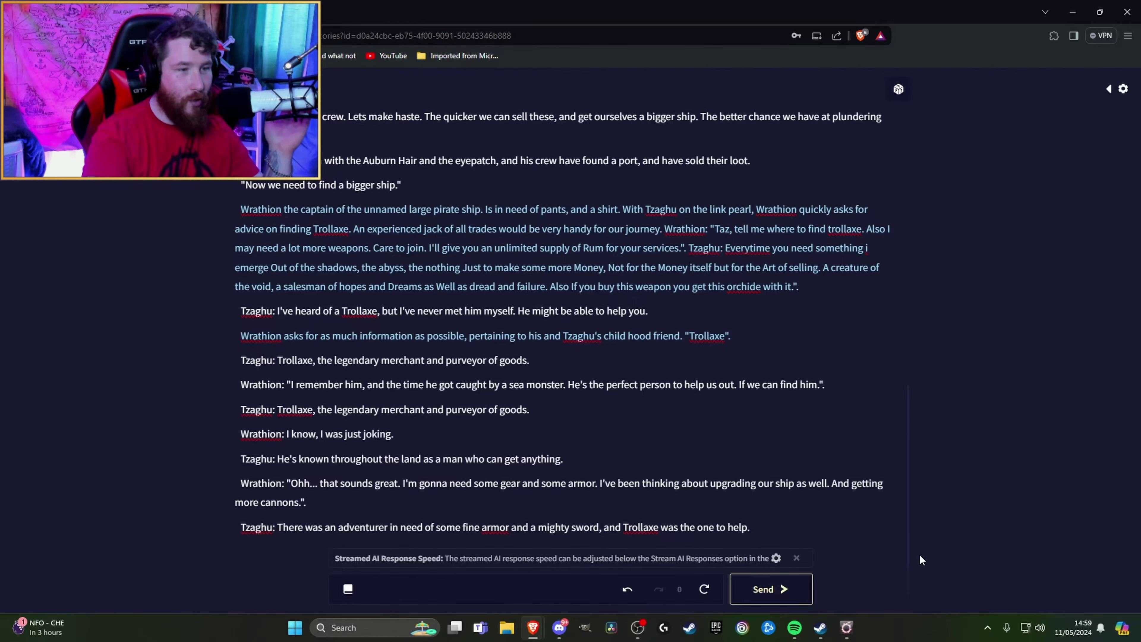
pyautogui.click(781, 595)
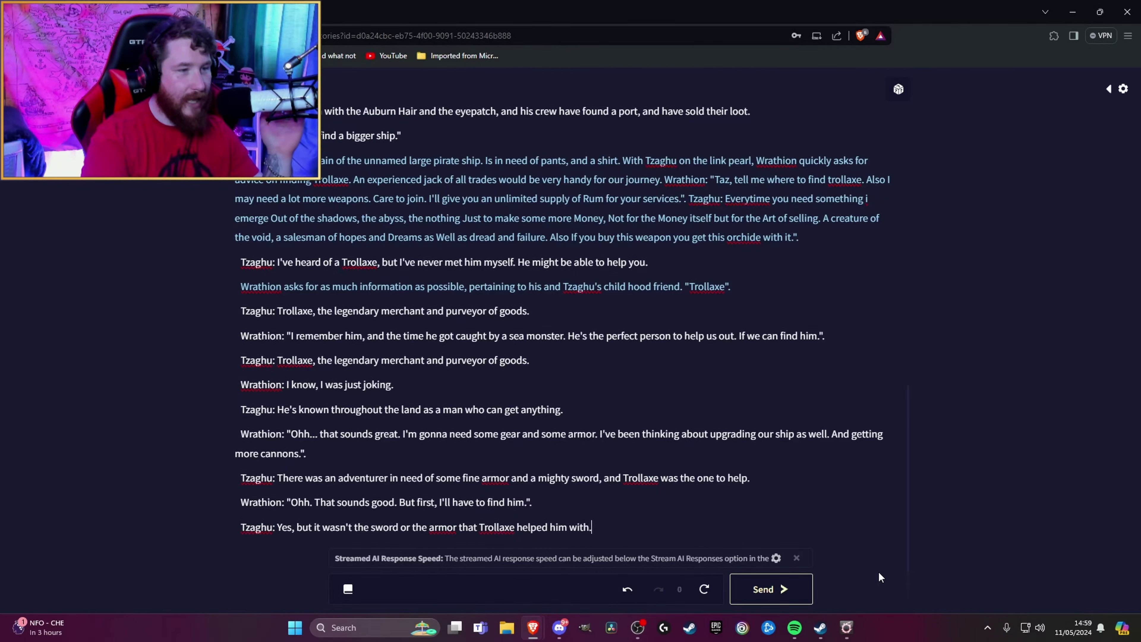
pyautogui.click(771, 589)
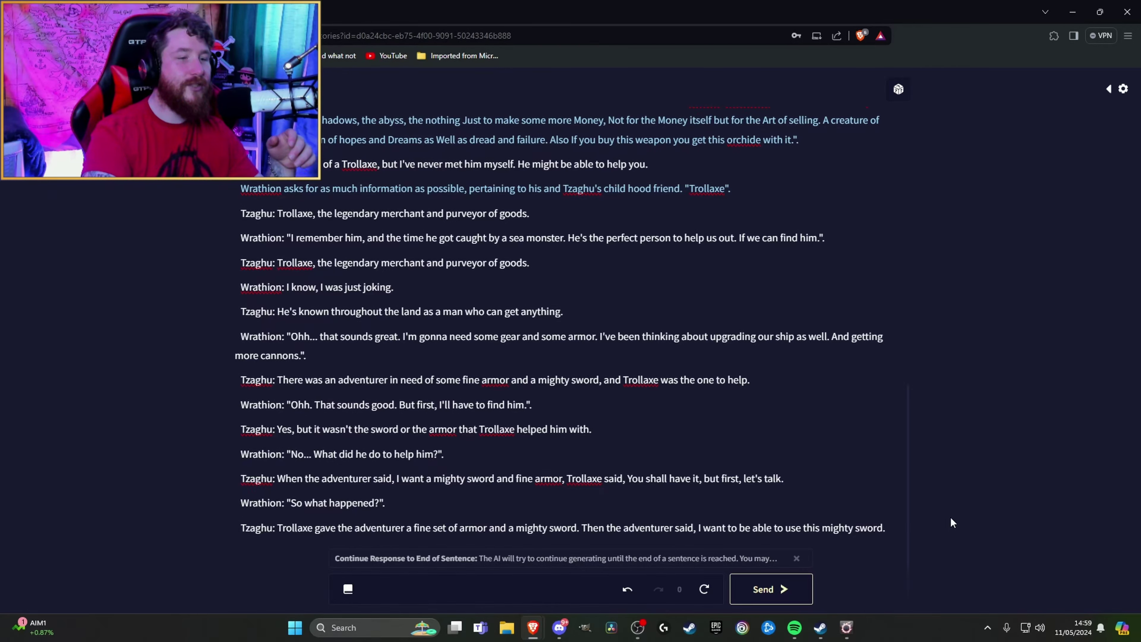
pyautogui.click(764, 589)
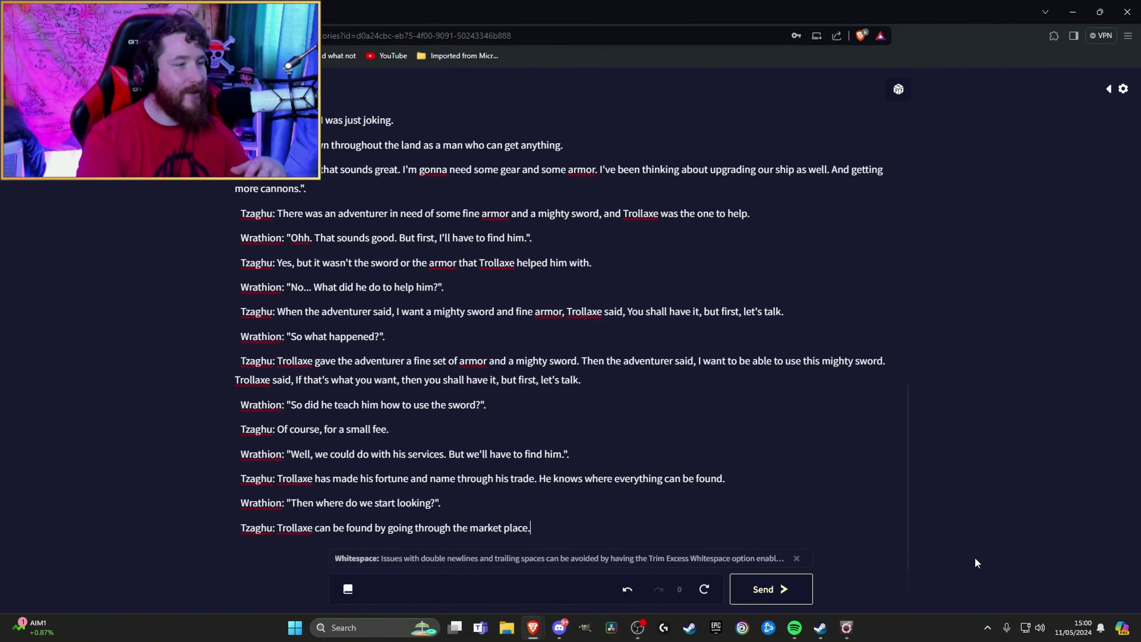
# - Generate Tzaghu's answer naming Ul'dah as the main marketplace
pyautogui.click(797, 583)
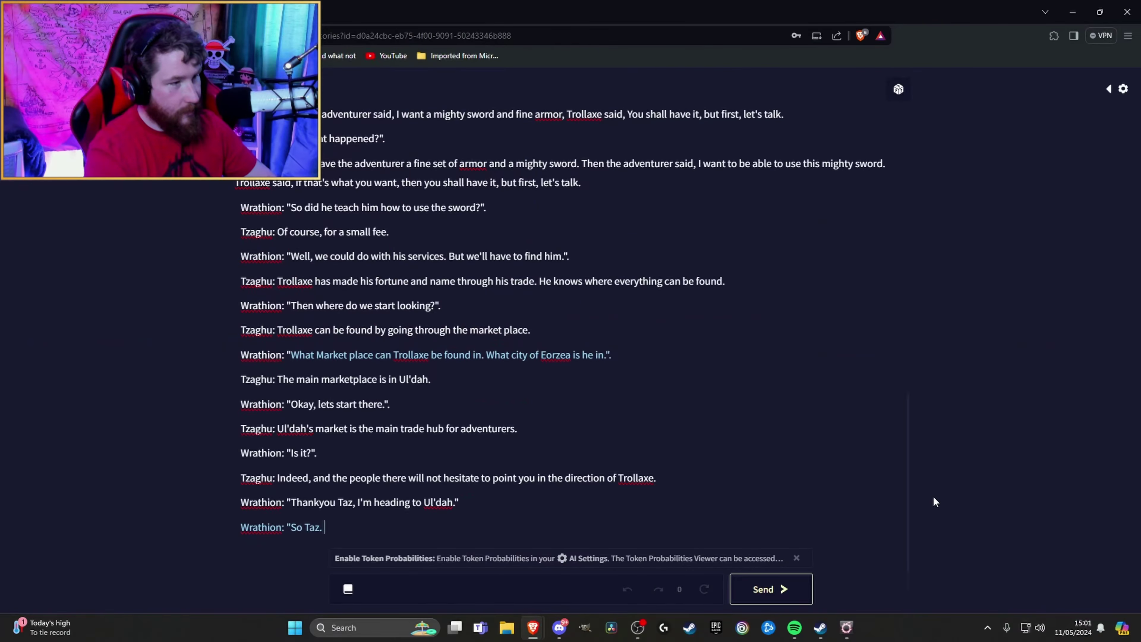
# - Type and submit Wrathion's offer making Taz the crew's shady arms dealer for unlimited rum
pyautogui.write('Are you')
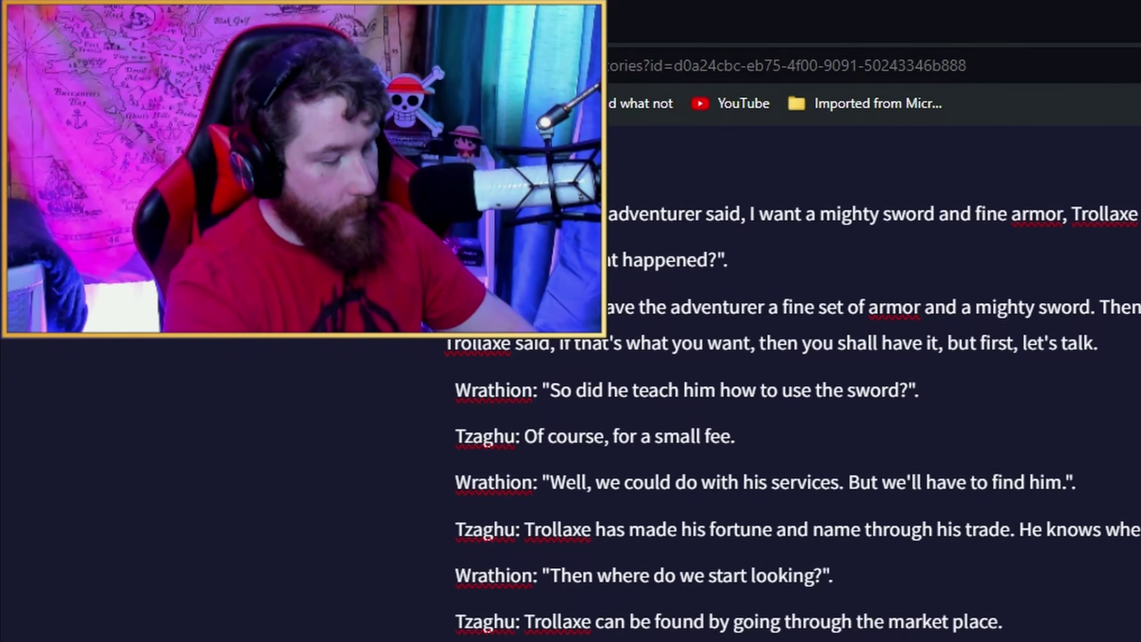
pyautogui.write('e')
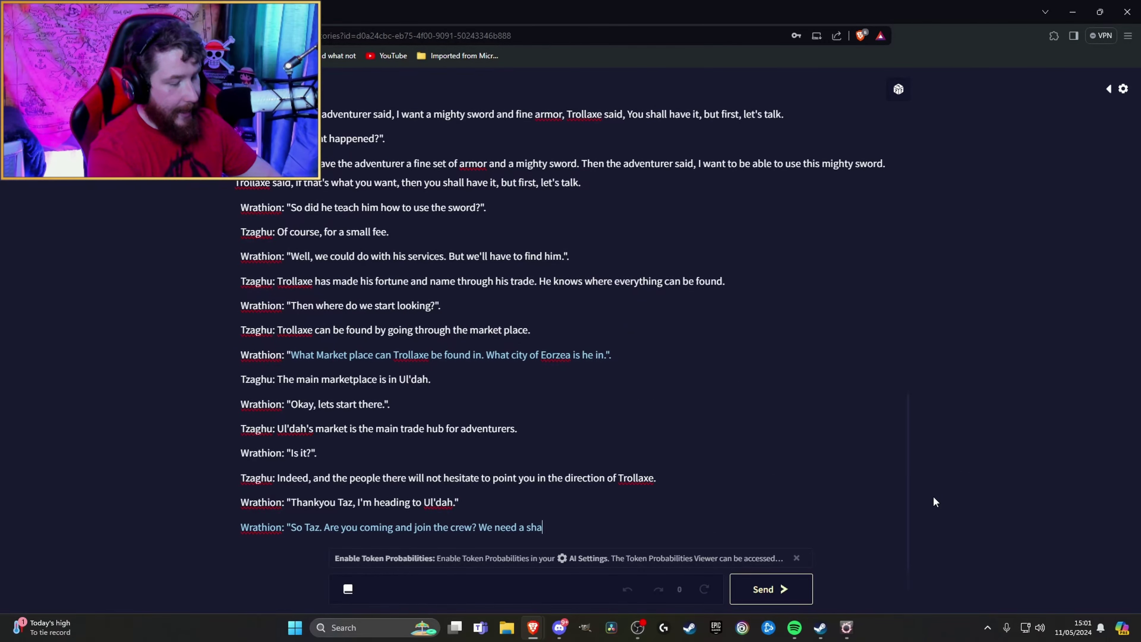
pyautogui.write('ed a shady arms dealer. And yo')
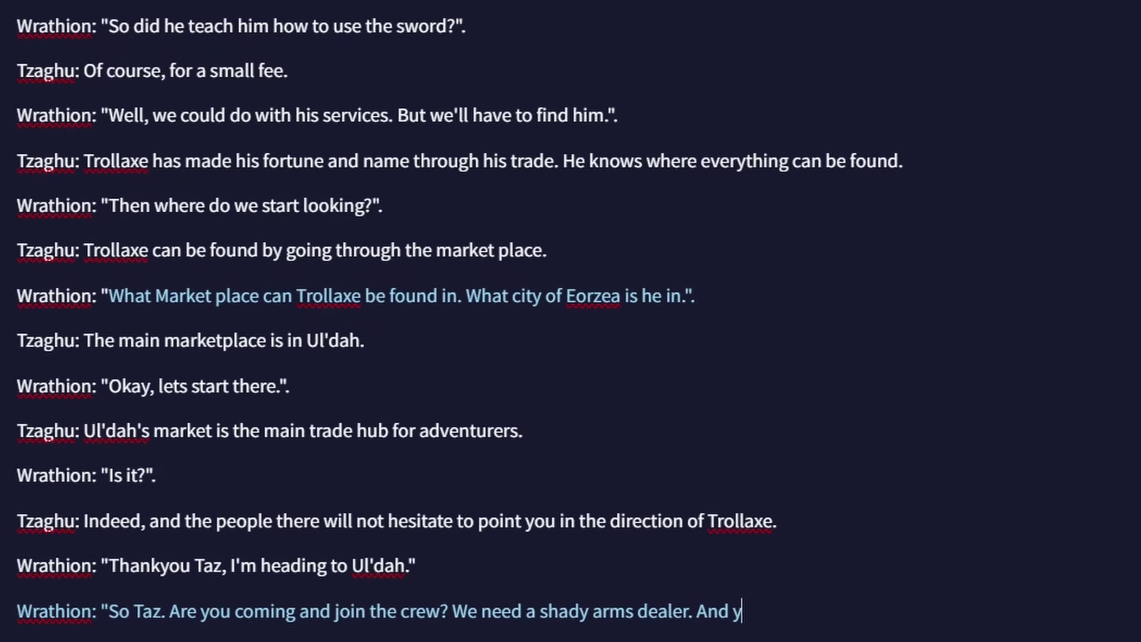
pyautogui.write('u are the sha')
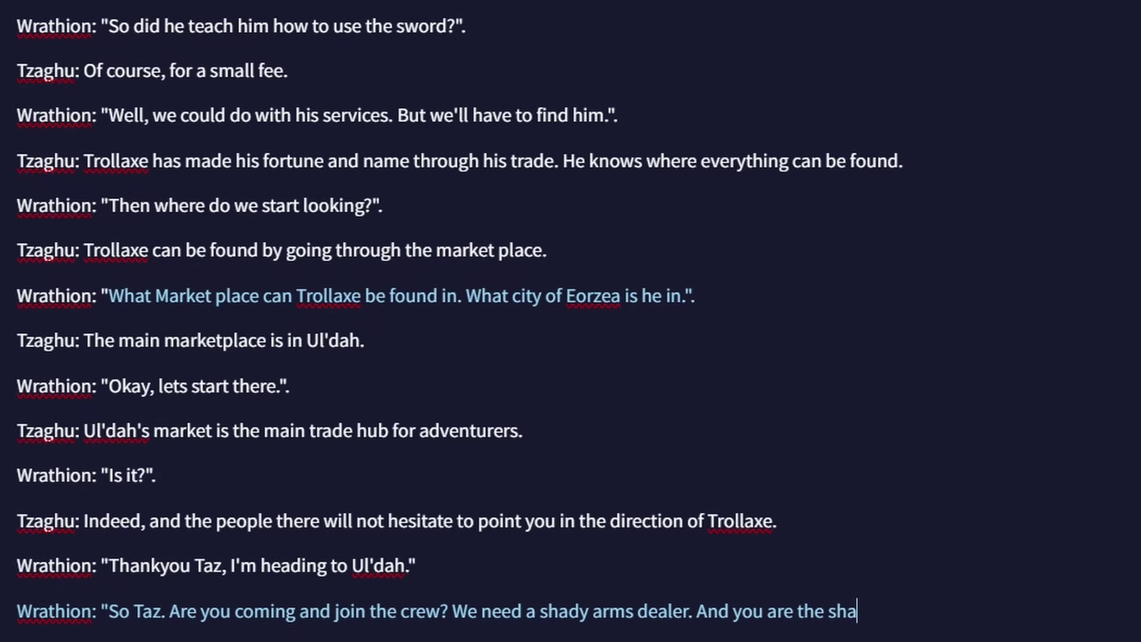
pyautogui.write('dies')
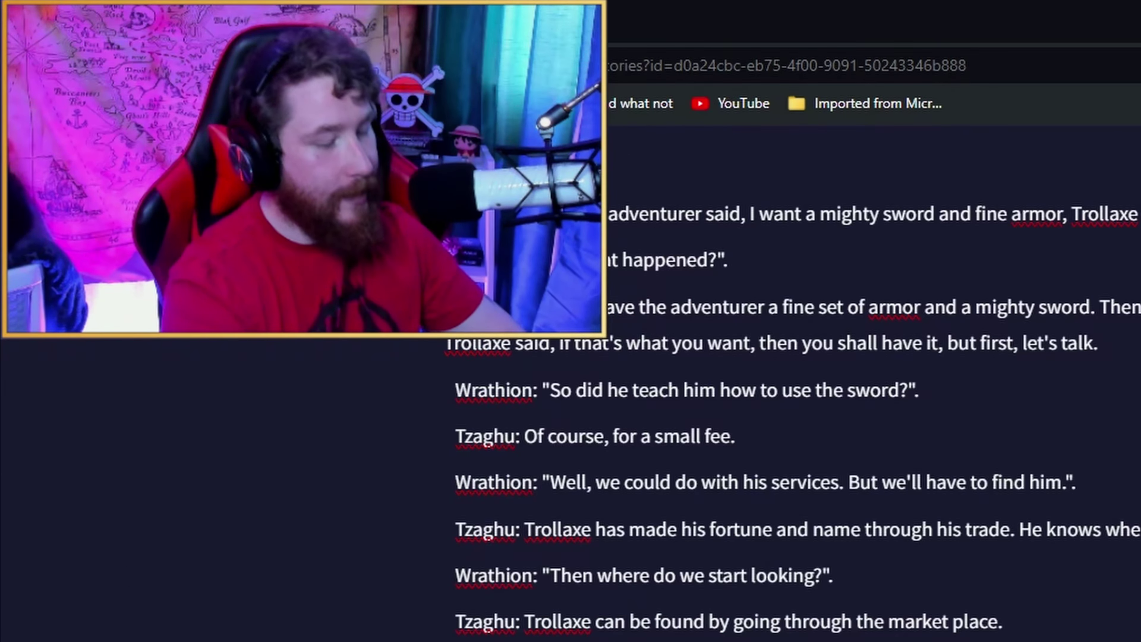
pyautogui.write('t. Now tell me your Final Fant')
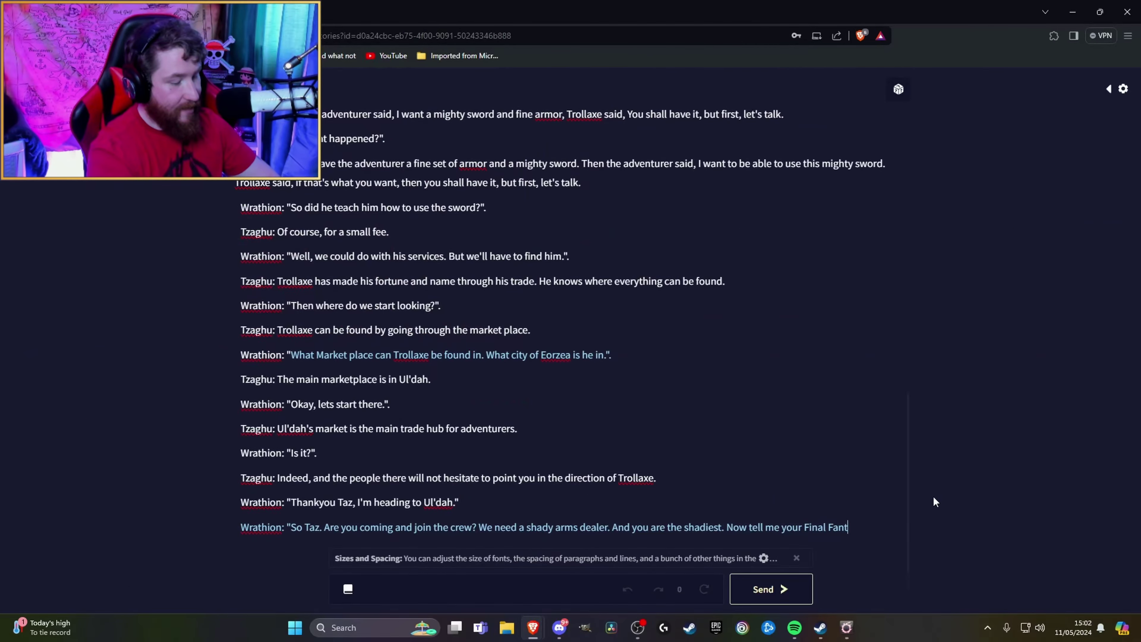
pyautogui.write('asy XIV')
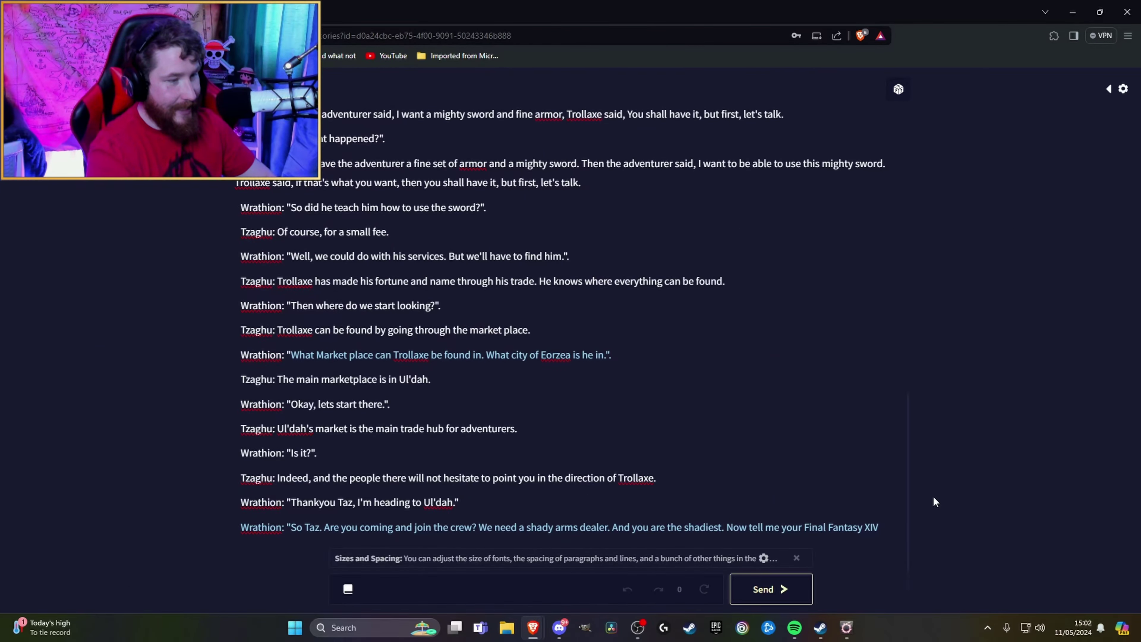
pyautogui.write(' job rol')
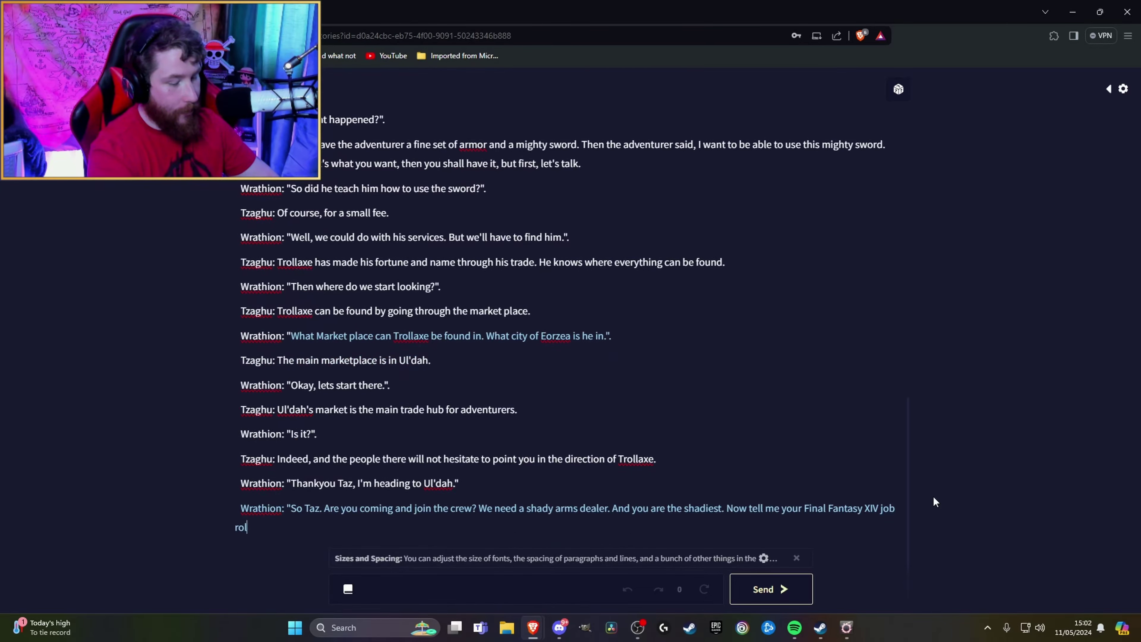
pyautogui.write('e. So I can add you to our Crew. You will be paid in')
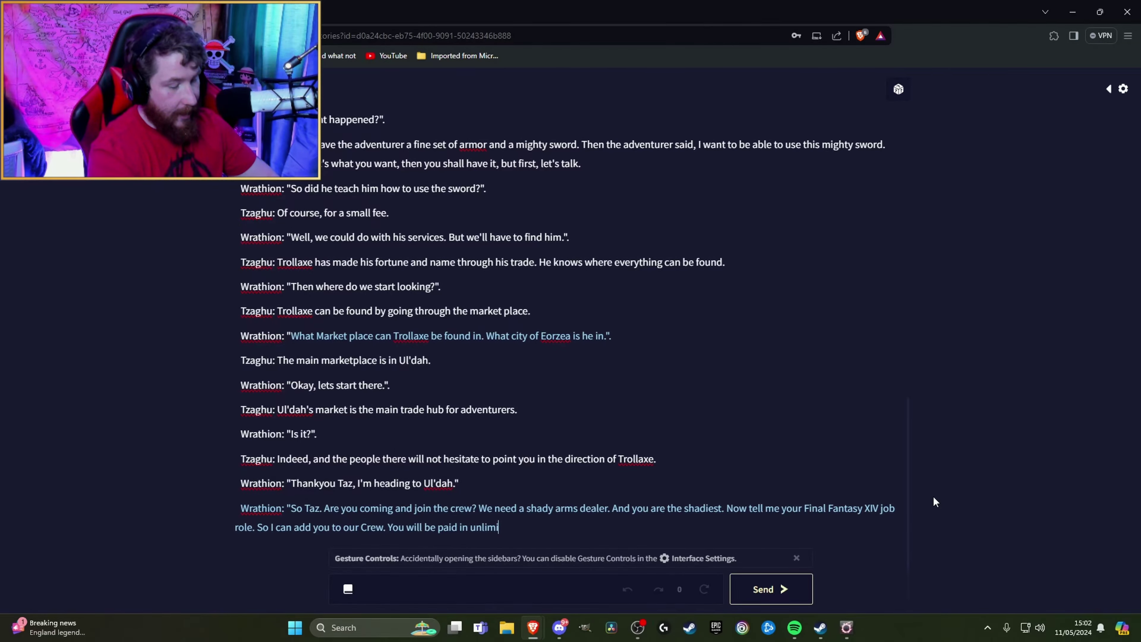
pyautogui.write('unlimited rum.".')
pyautogui.hotkey('ctrl', 'Return')
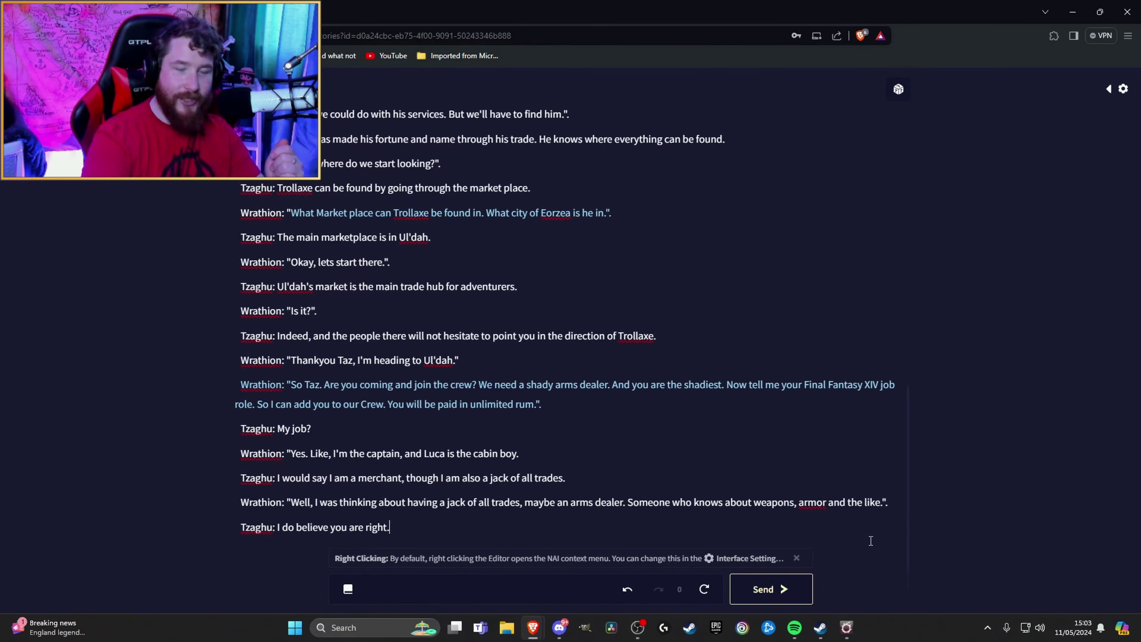
# - Generate the lines where Tzaghu joins and the crew sails for Ul'dah
pyautogui.click(782, 589)
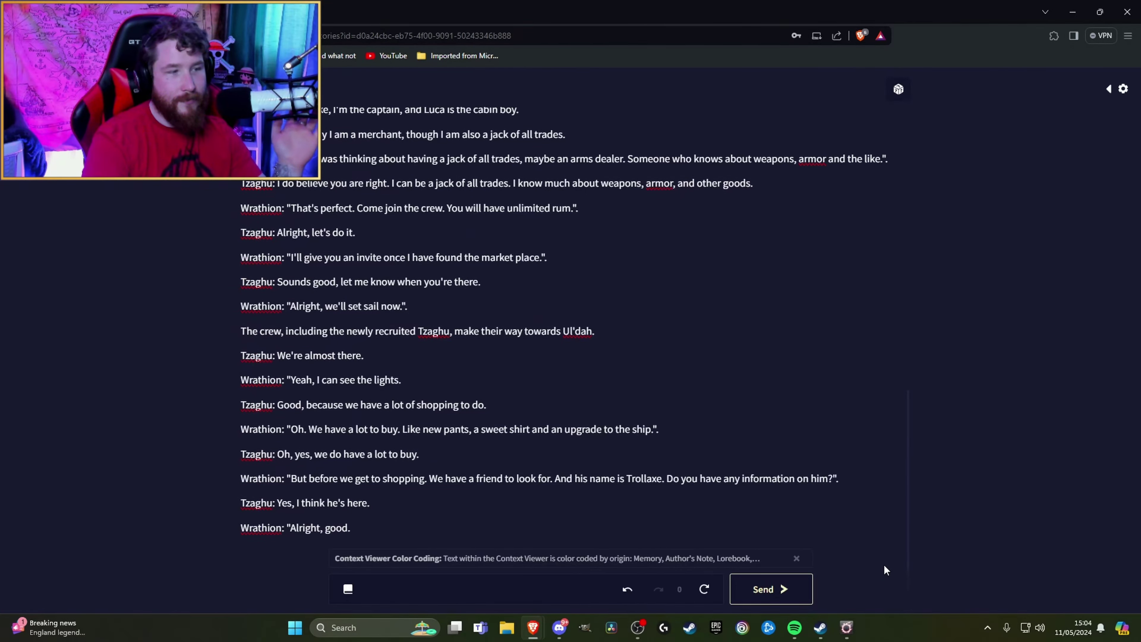
# - Generate three continuations covering docking at Ul'dah harbor and Wrathion's search for Trollaxe
pyautogui.click(786, 598)
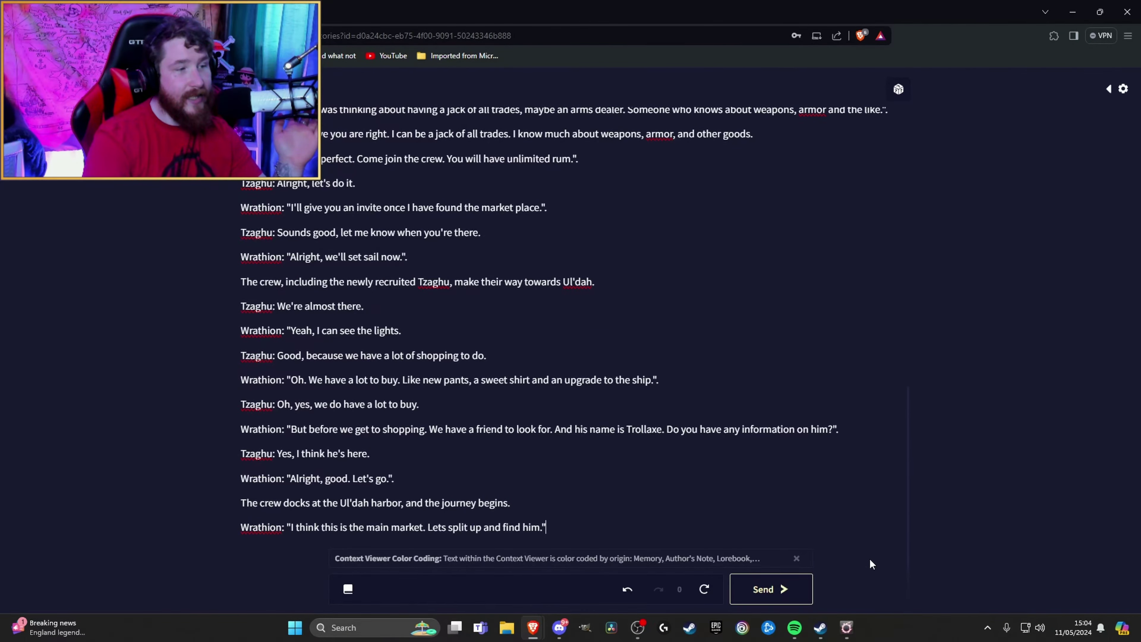
pyautogui.click(802, 595)
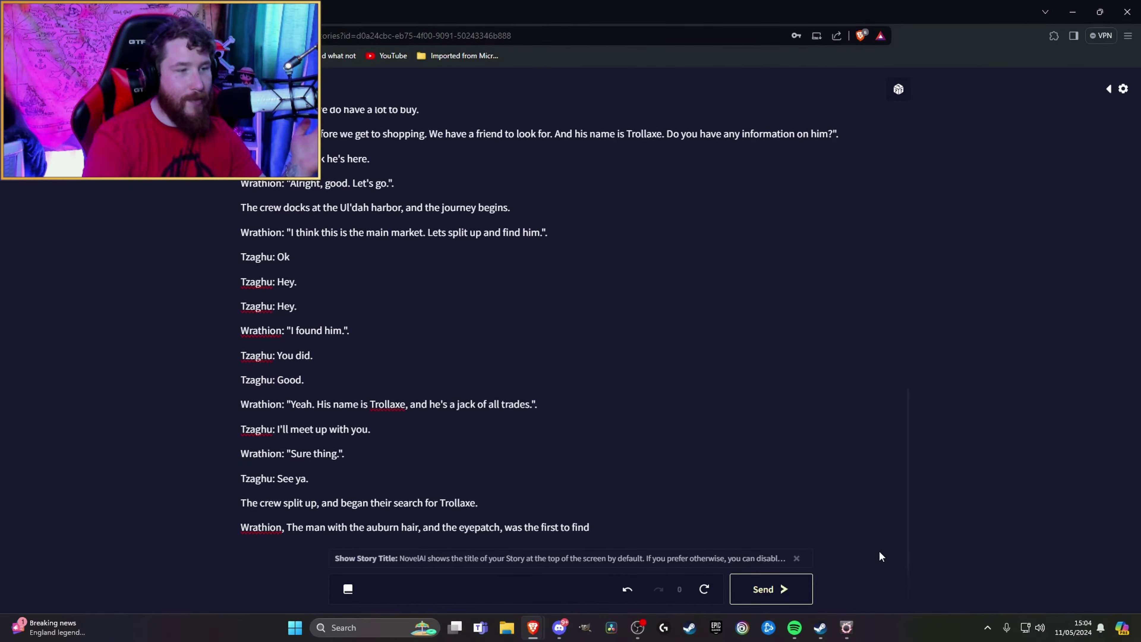
pyautogui.click(809, 588)
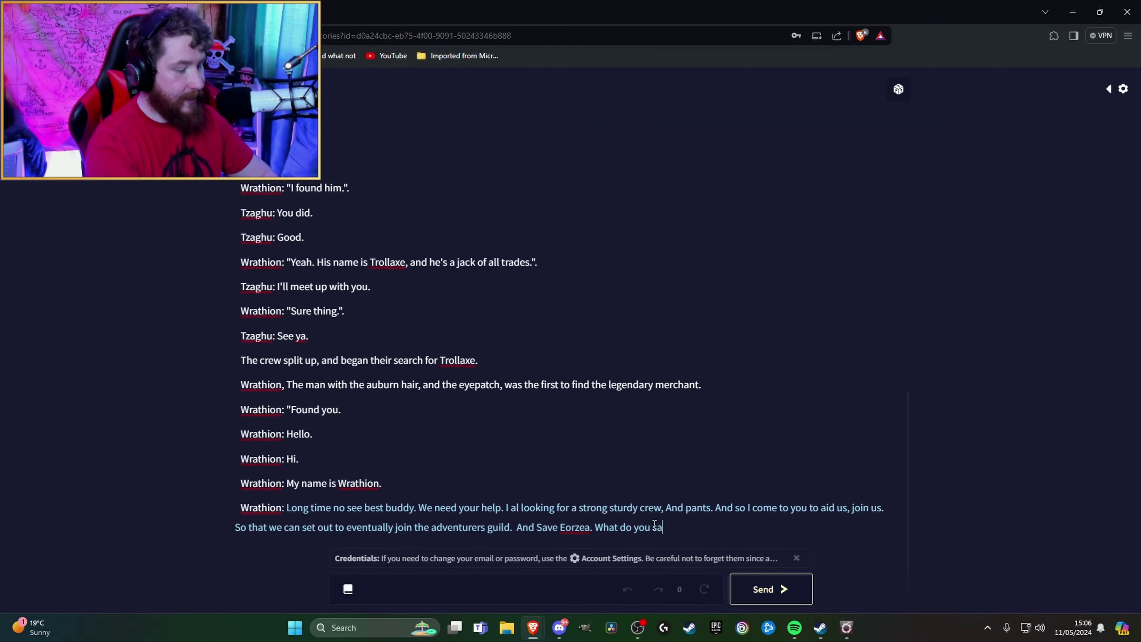
# - Type Wrathion's greeting calling Trollaxe his old buddy
pyautogui.write('buddy. Wanna be a pirate?')
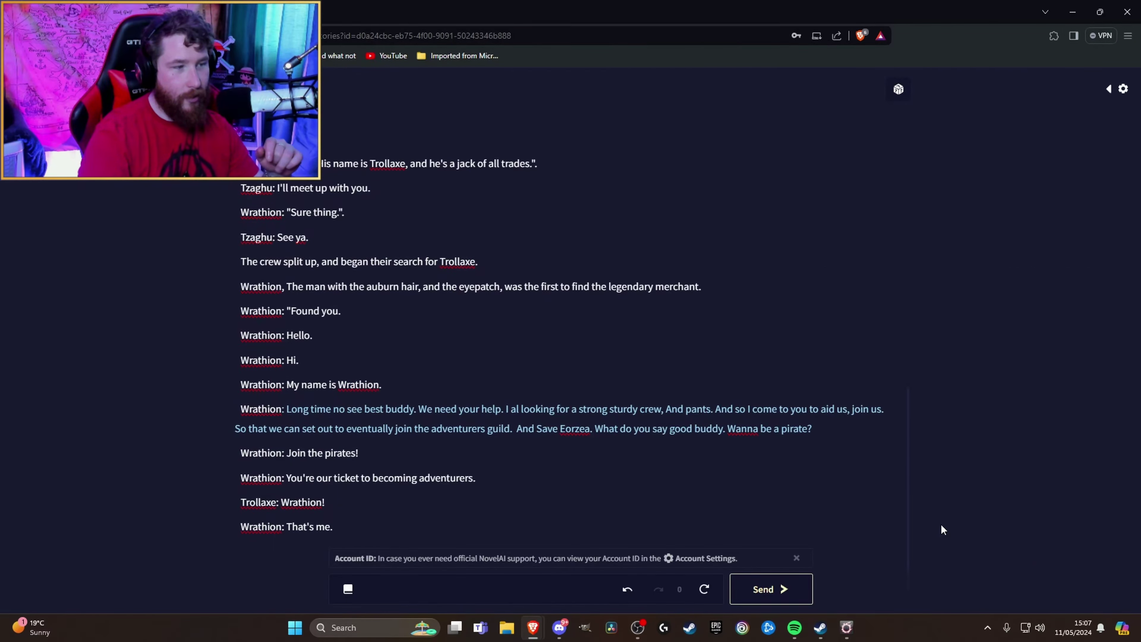
# - Submit the invitation and generate three continuations, up to Trollaxe offering the axe of the crescent moon
pyautogui.hotkey('ctrl', 'Return')
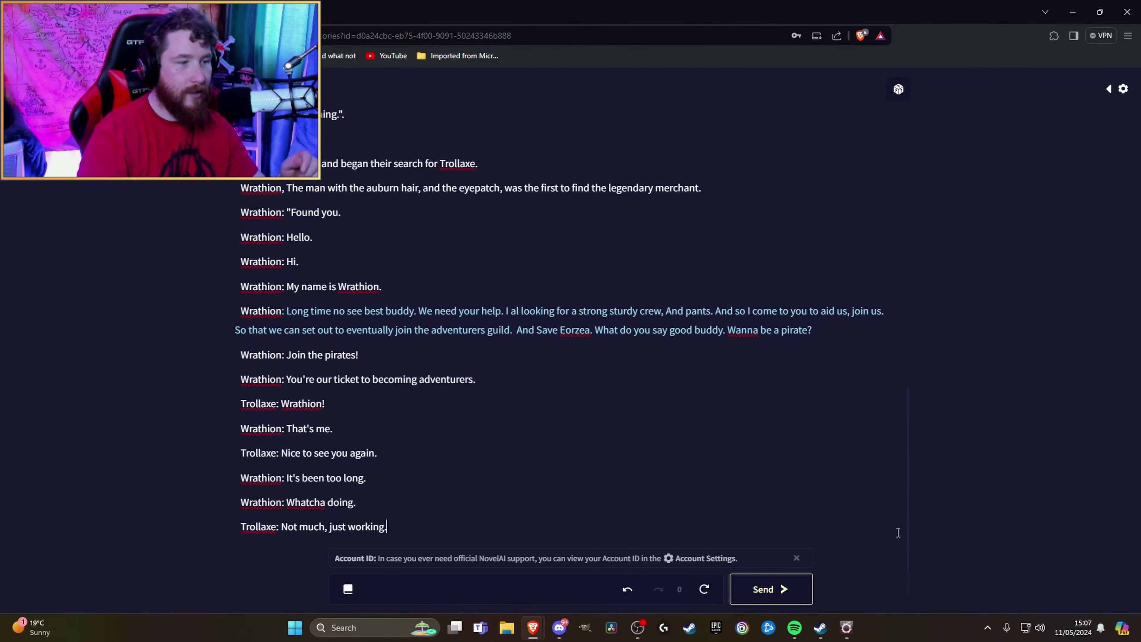
pyautogui.click(798, 589)
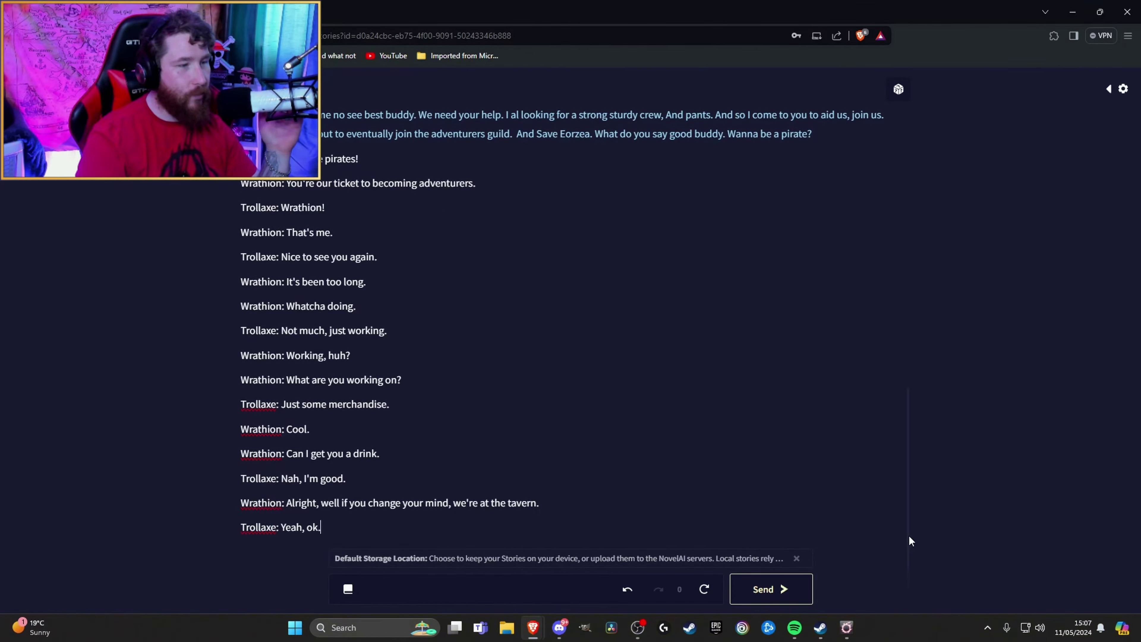
pyautogui.click(807, 579)
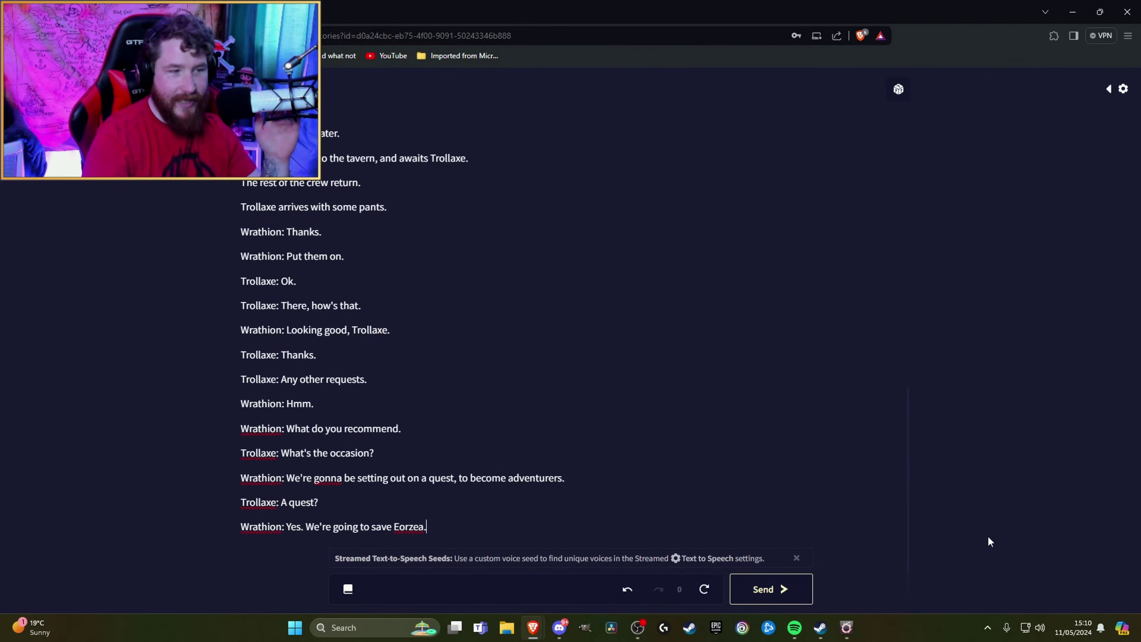
pyautogui.click(795, 592)
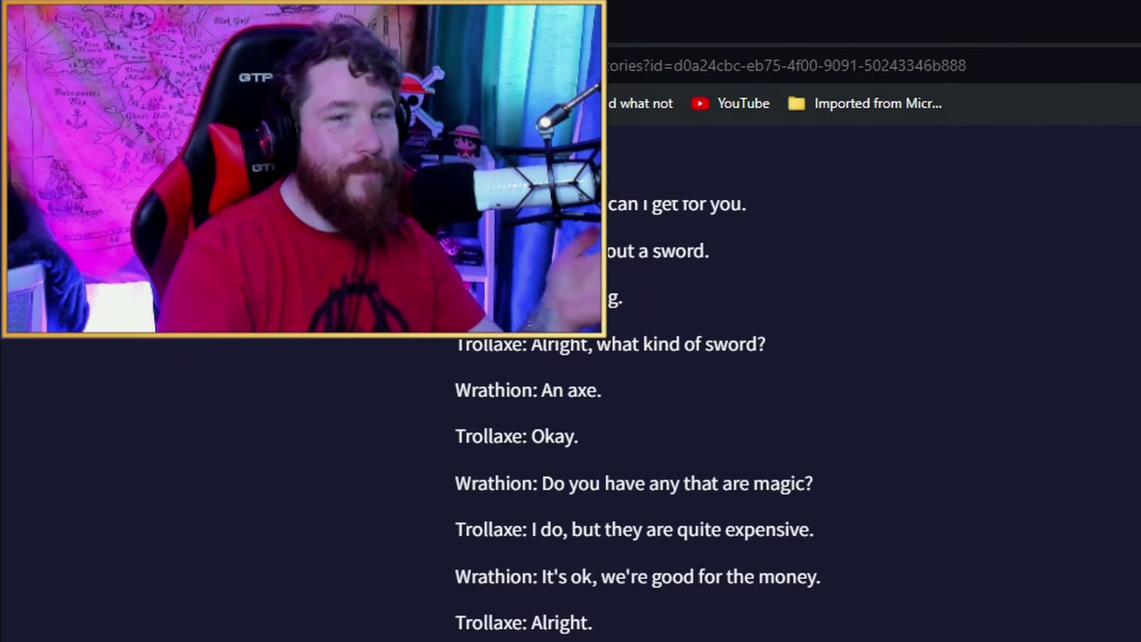
# - Scroll down to the end of the story where Trollaxe offers the two-handed sword
pyautogui.scroll(-5, 899, 569)
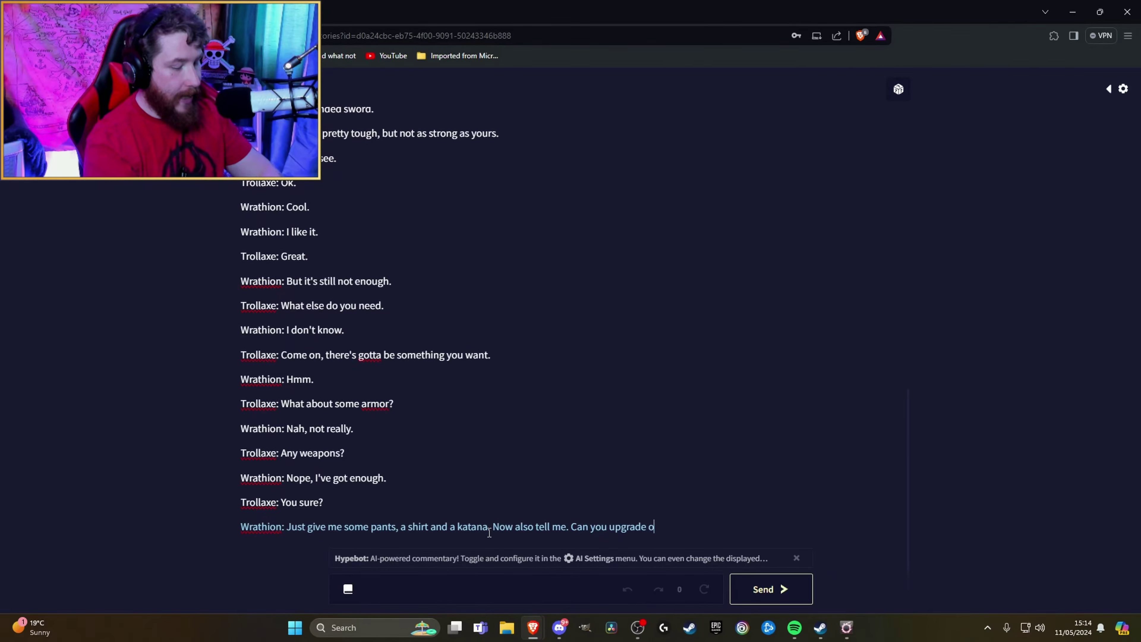
# - Finish Wrathion's request for pants, a shirt, a katana and an upgrade, and generate the continuation
pyautogui.write('p?')
pyautogui.hotkey('ctrl', 'Return')
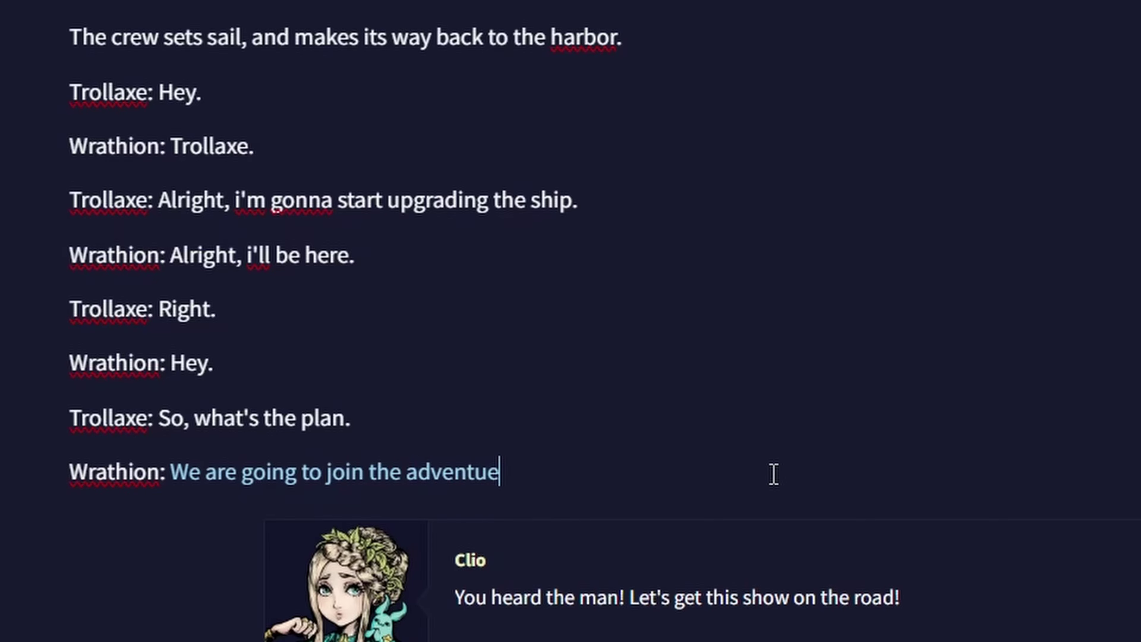
# - Write Wrathion's plan to join the guild and finish Endwalker, then add 'I've been waiting for you.'
pyautogui.write('guild. So we ca')
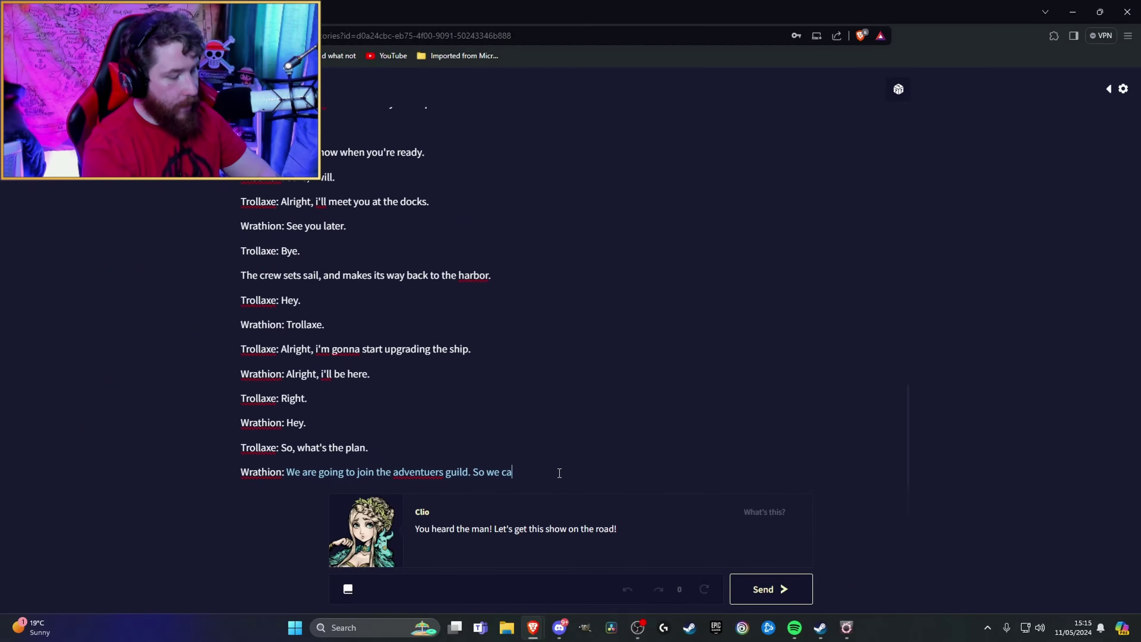
pyautogui.write('n eventually finish all of')
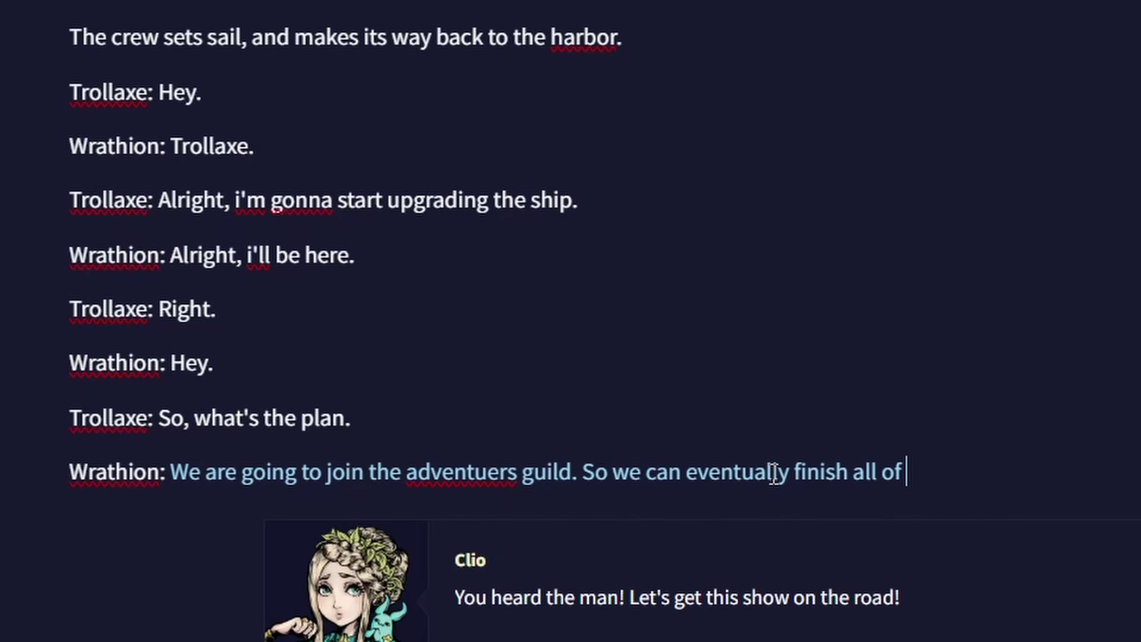
pyautogui.write(' Endwal')
pyautogui.write('ker, and start D')
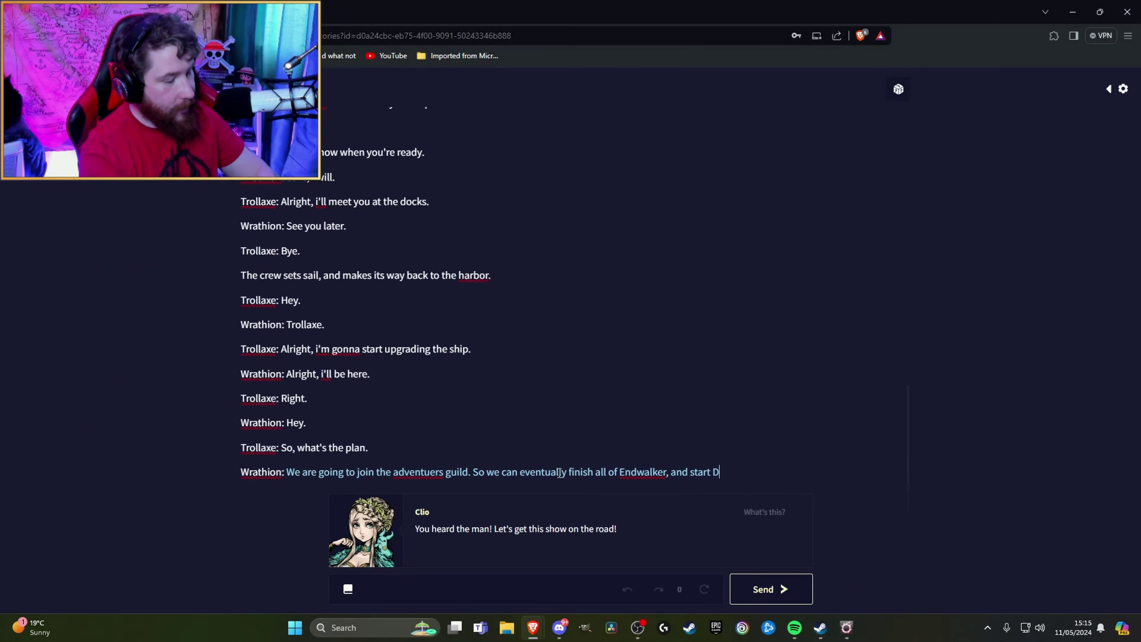
pyautogui.write('aw')
pyautogui.write('ntrail on time. So even')
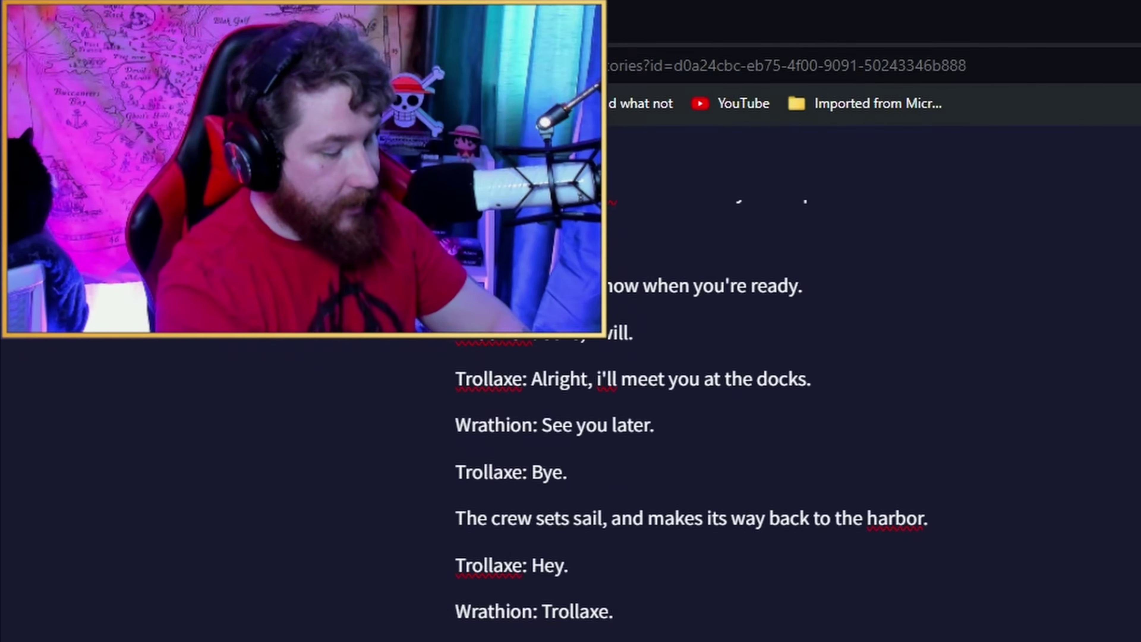
pyautogui.write('tually we can g')
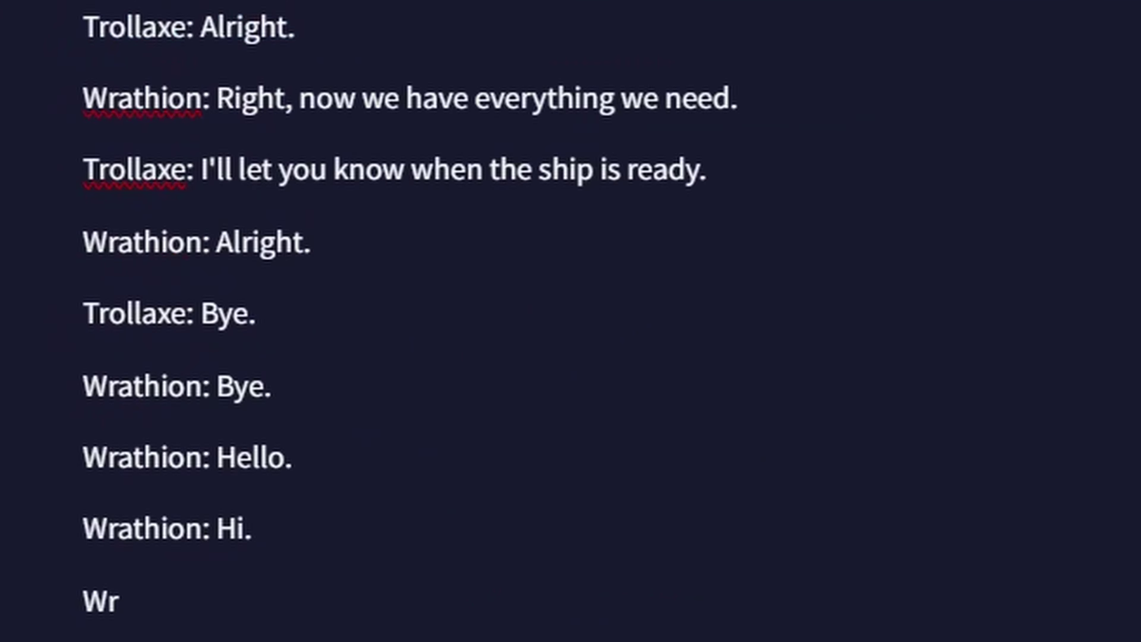
pyautogui.write("athion: I've been waiting for you.")
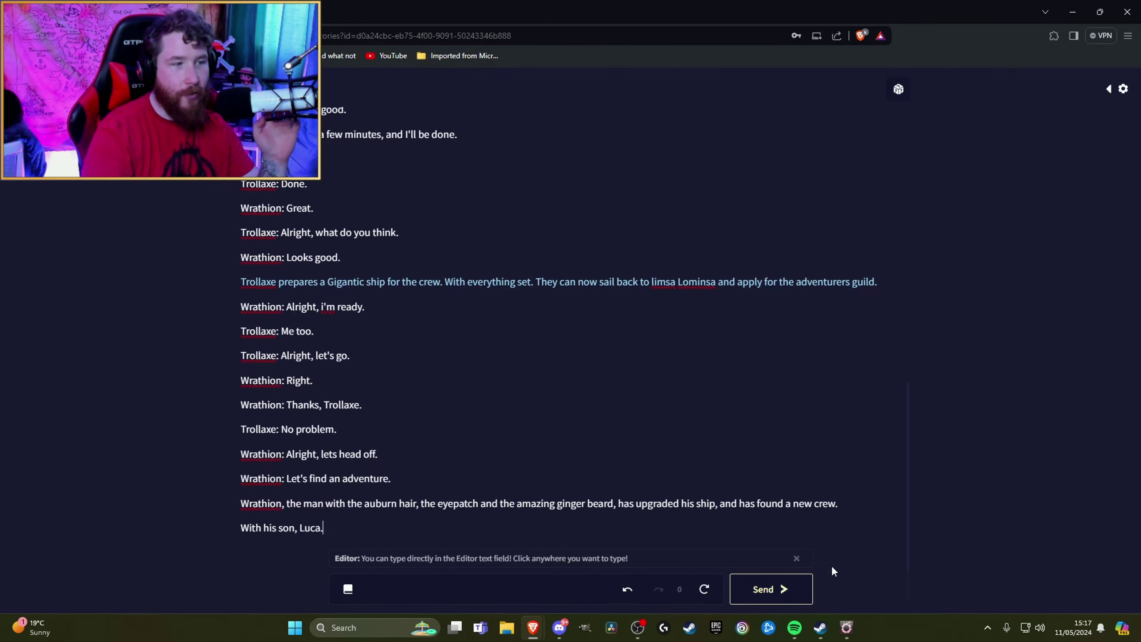
# - Generate the next passage after Wrathion sets out with his upgraded ship, crew and son Luca
pyautogui.click(780, 583)
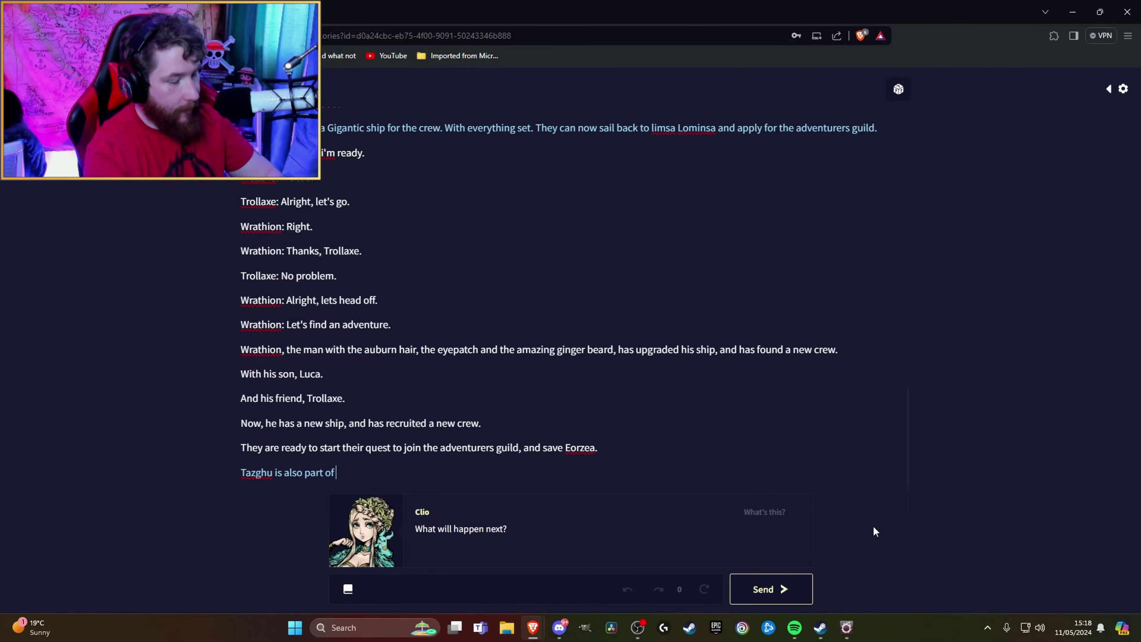
# - Finish the line saying Tazghu is part of the crew
pyautogui.write('the crew.')
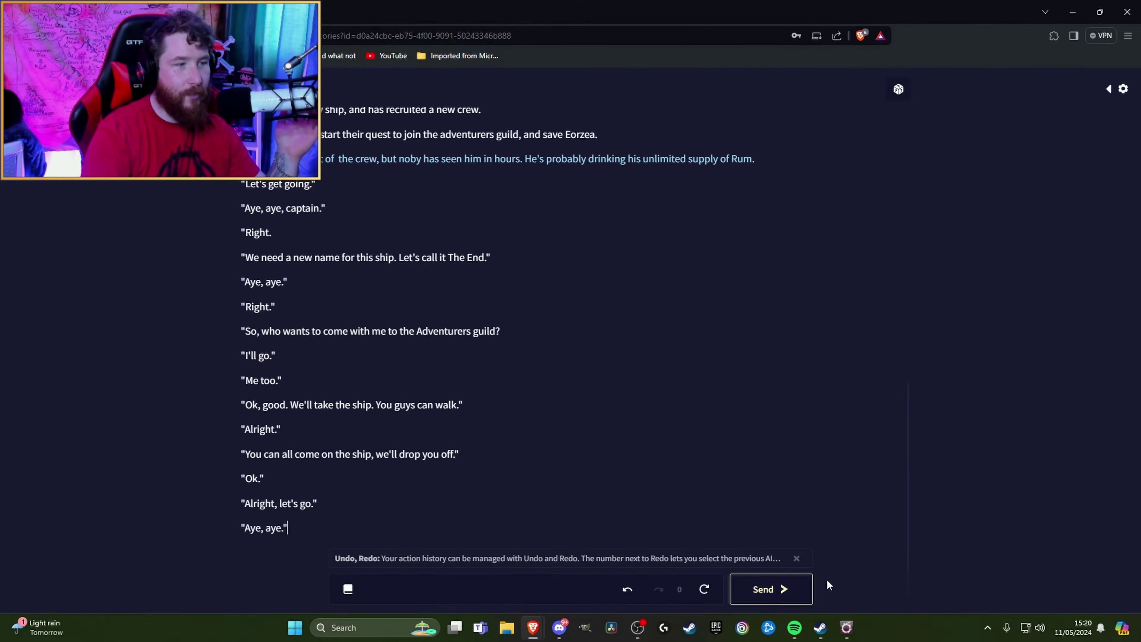
# - Generate more, then narrate the crew sailing for Limsa Lominsa, hoping to join the adventurers guild
pyautogui.click(791, 589)
pyautogui.write('The crew')
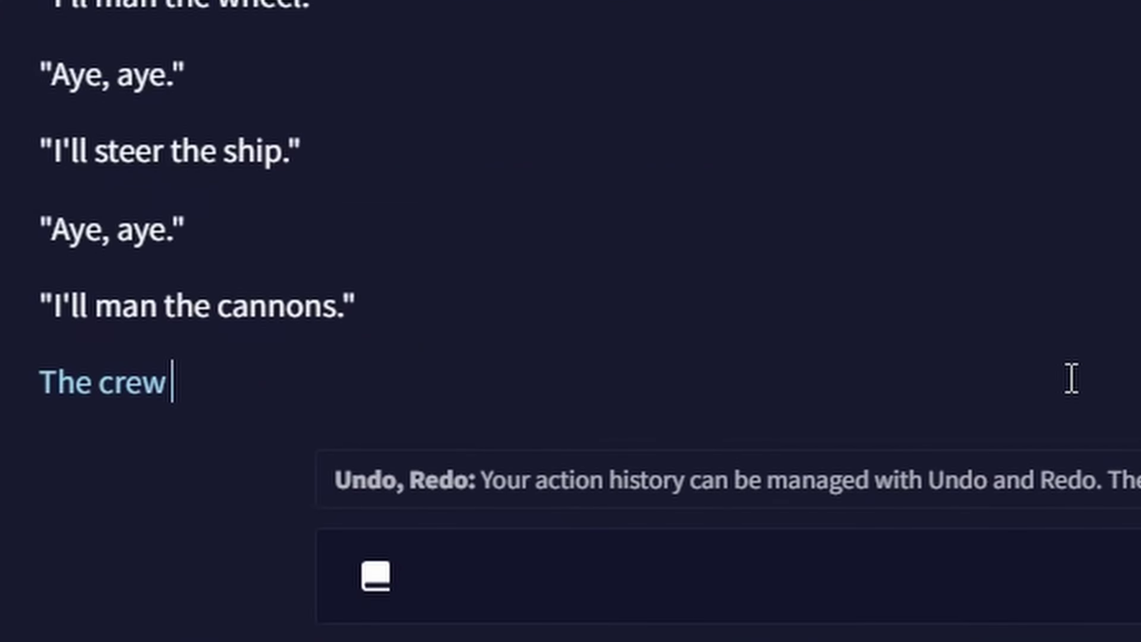
pyautogui.write(' sets sa')
pyautogui.write('il for Lims')
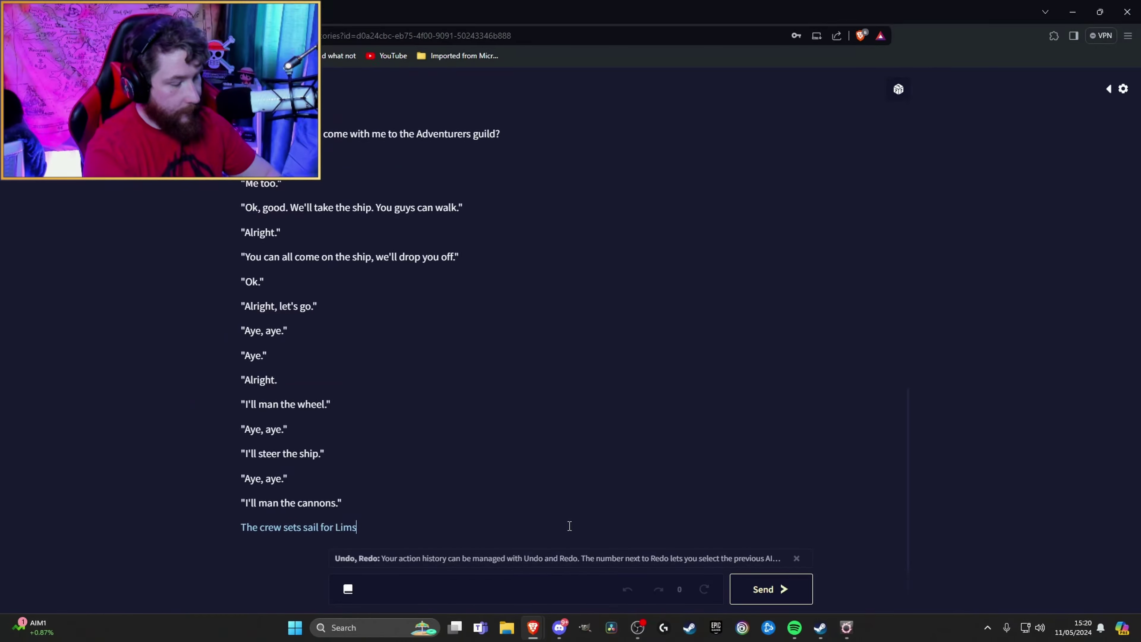
pyautogui.write('a Lominsa. Wrathion hopes he can become part of the adventuer')
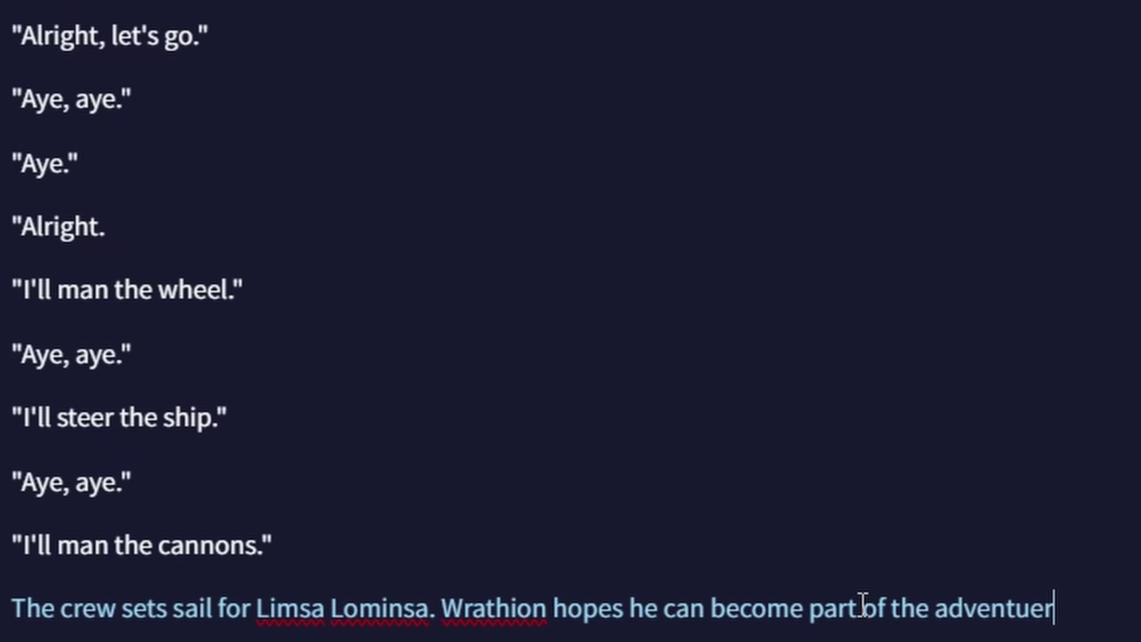
pyautogui.press('BackSpace')
pyautogui.press('BackSpace')
pyautogui.write('rers guild and s')
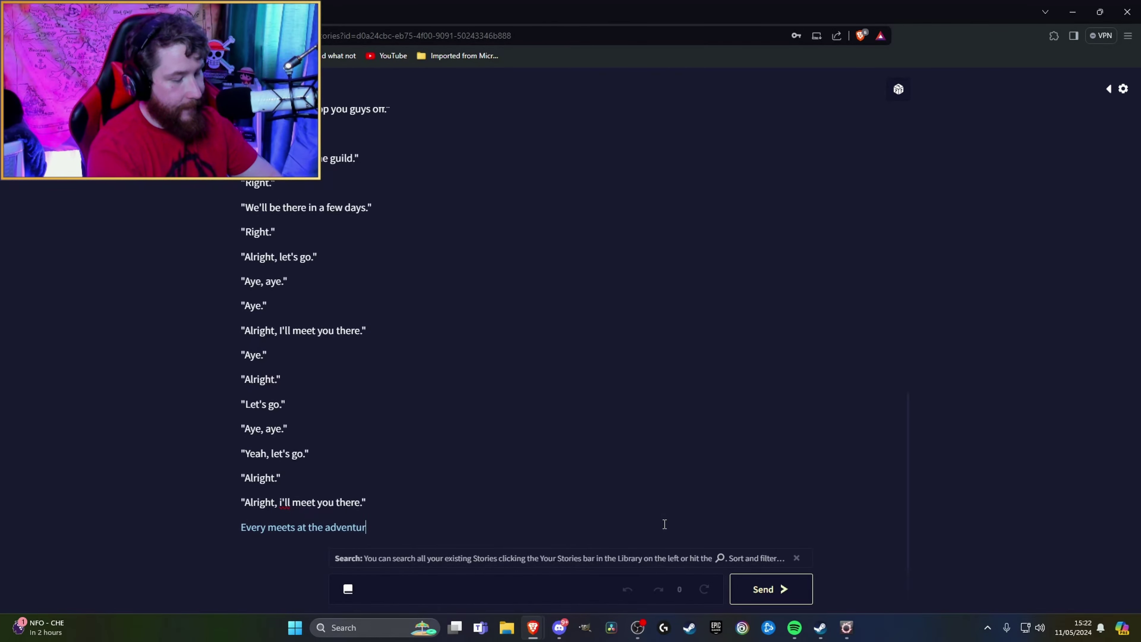
# - Narrate the crew approaching the guild desk, Luca's hushed cries and the arms dealer's death stare
pyautogui.write('ers guil')
pyautogui.write('d. They approache')
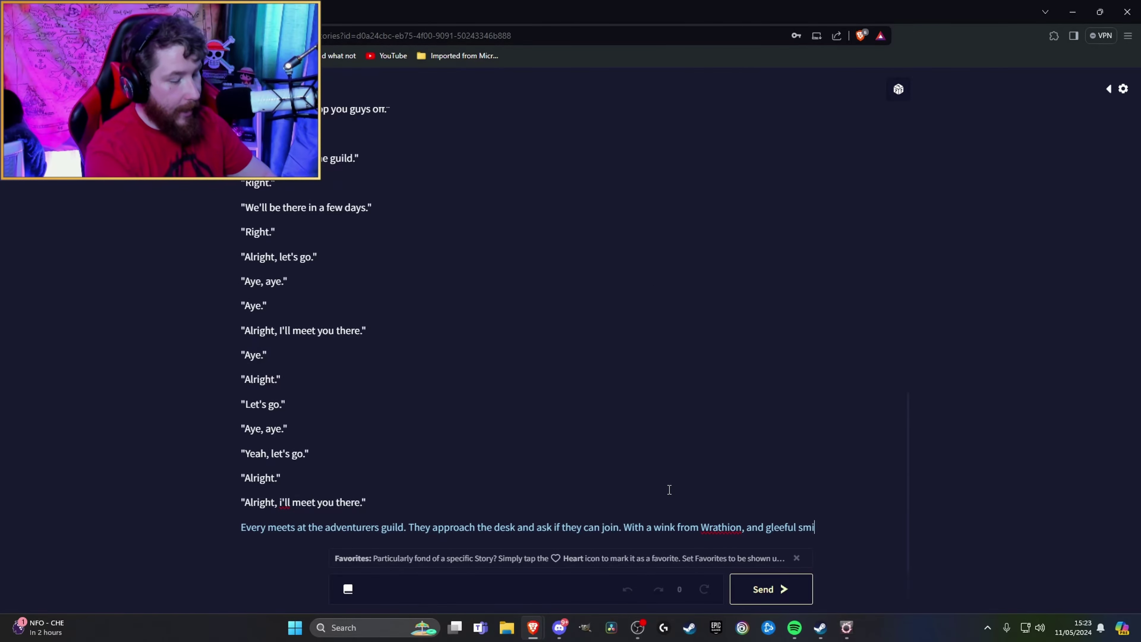
pyautogui.write('Trollaxe. The hush')
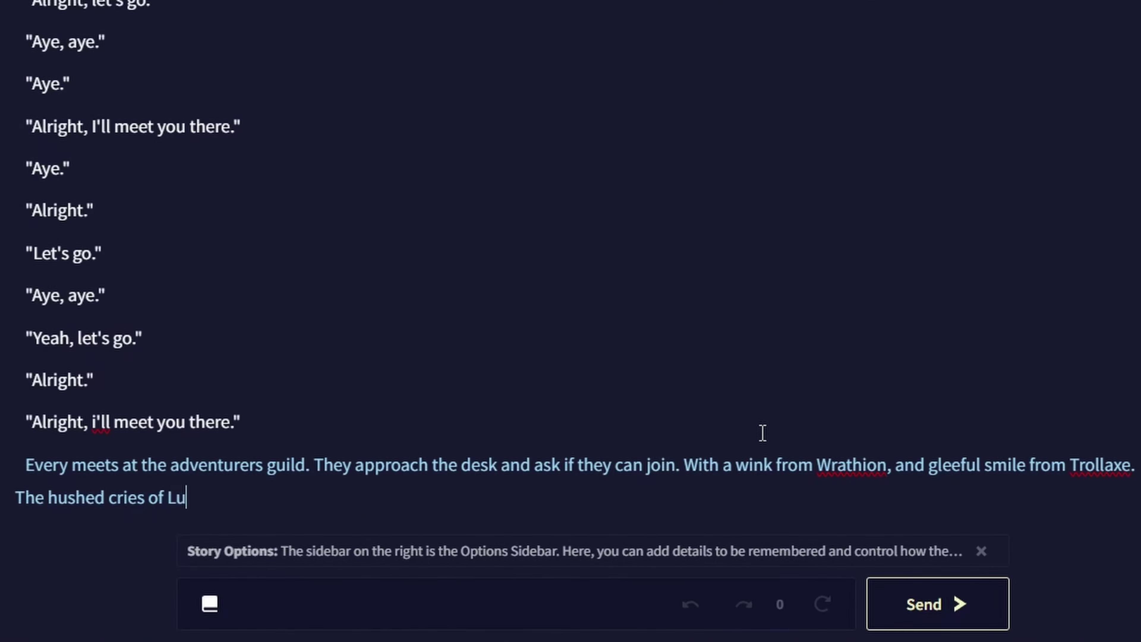
pyautogui.write('ed cries of Luca outsi')
pyautogui.write('de. And the death sta')
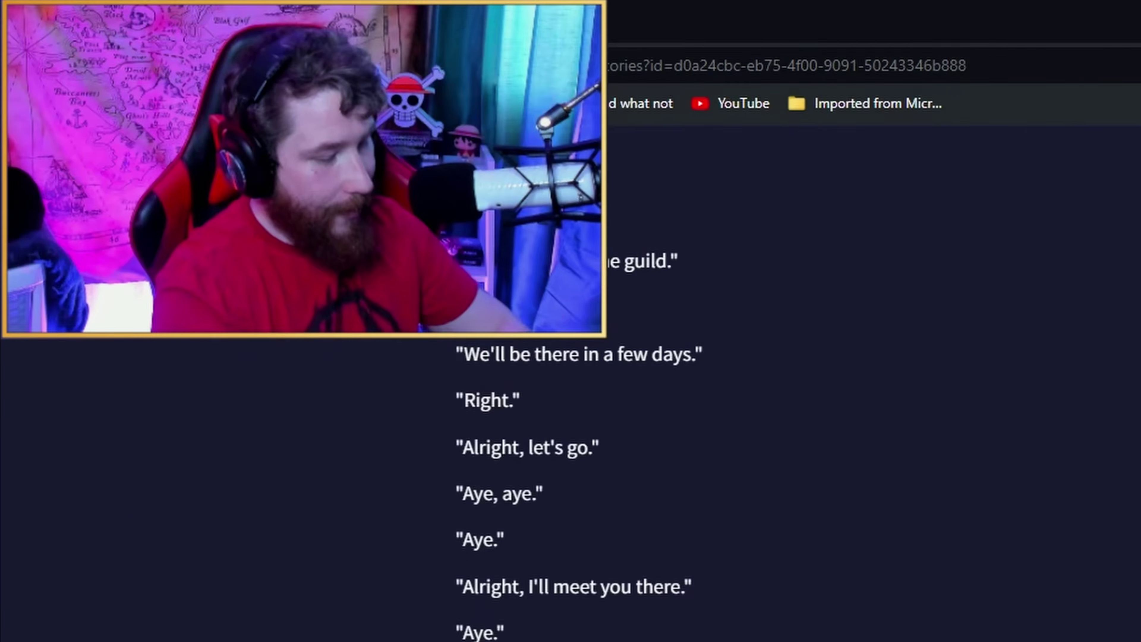
pyautogui.write('re of the arms dealer Tzaghu. The receptionis')
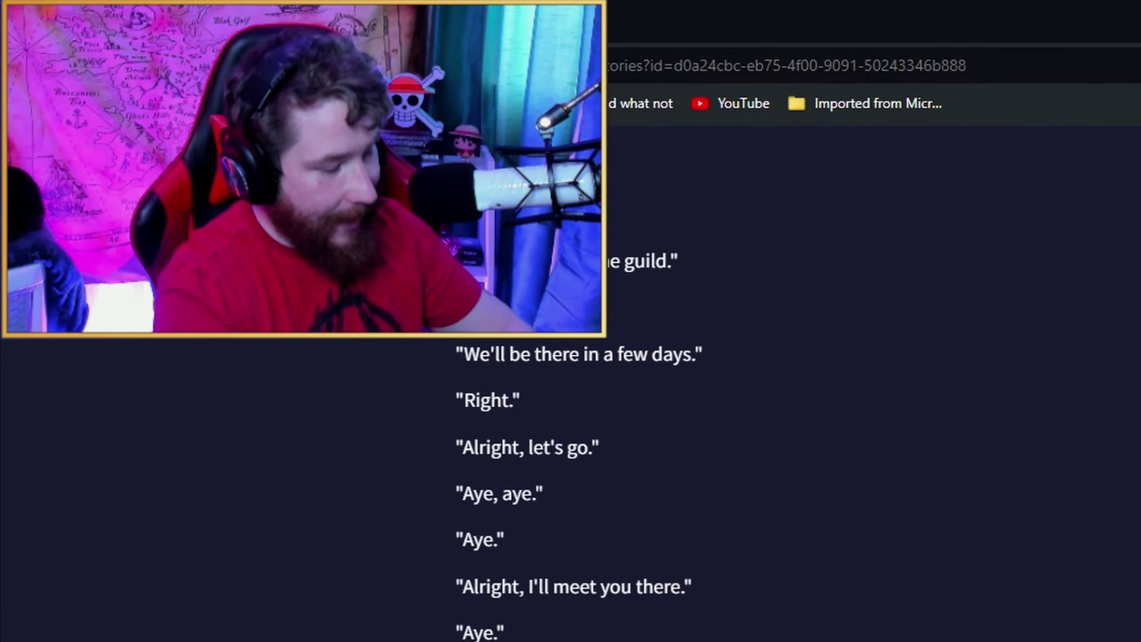
pyautogui.write('t goers')
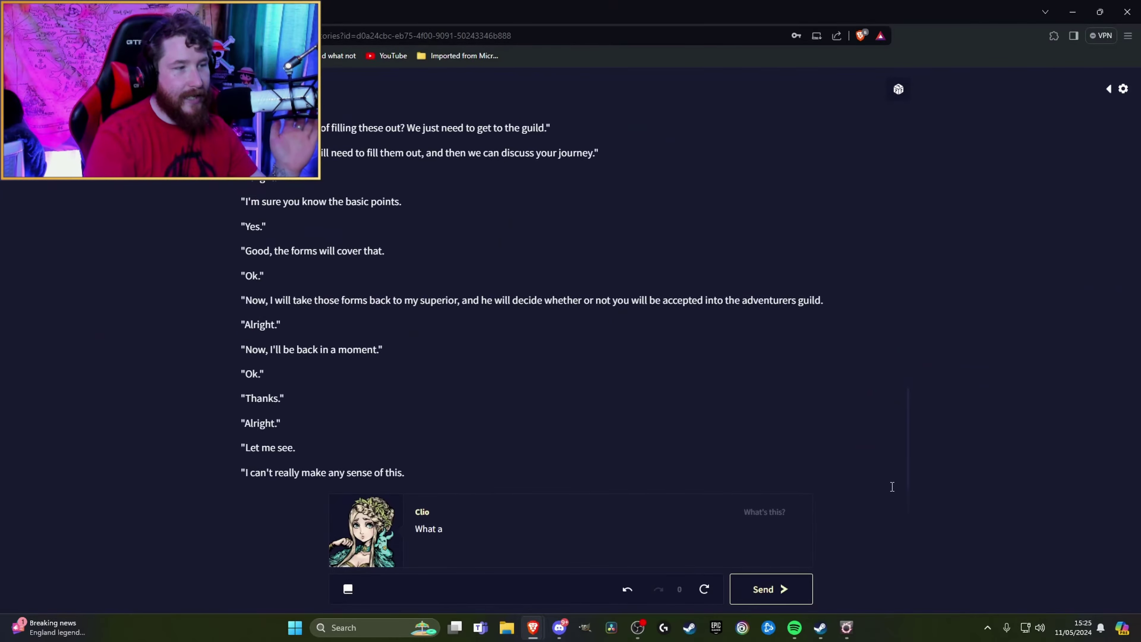
# - Generate the crew handing in the completed forms and agreeing to wait
pyautogui.click(807, 590)
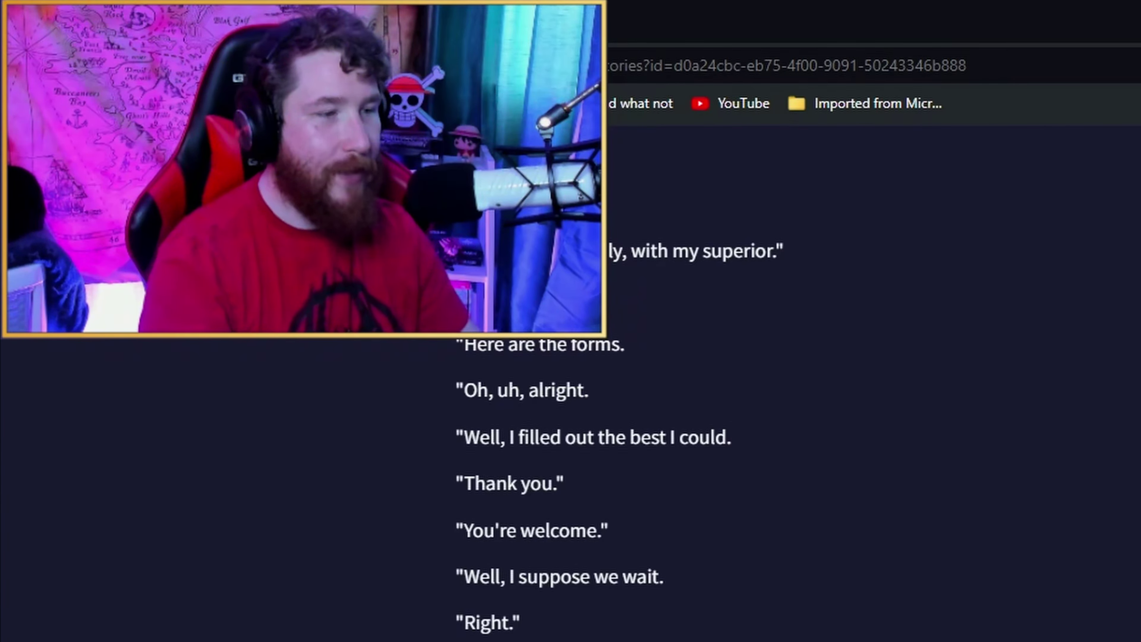
# - Narrate blood-covered Poyo frightening everyone and begging Wrathion to let her join the crew
pyautogui.write('blood. Which for a')
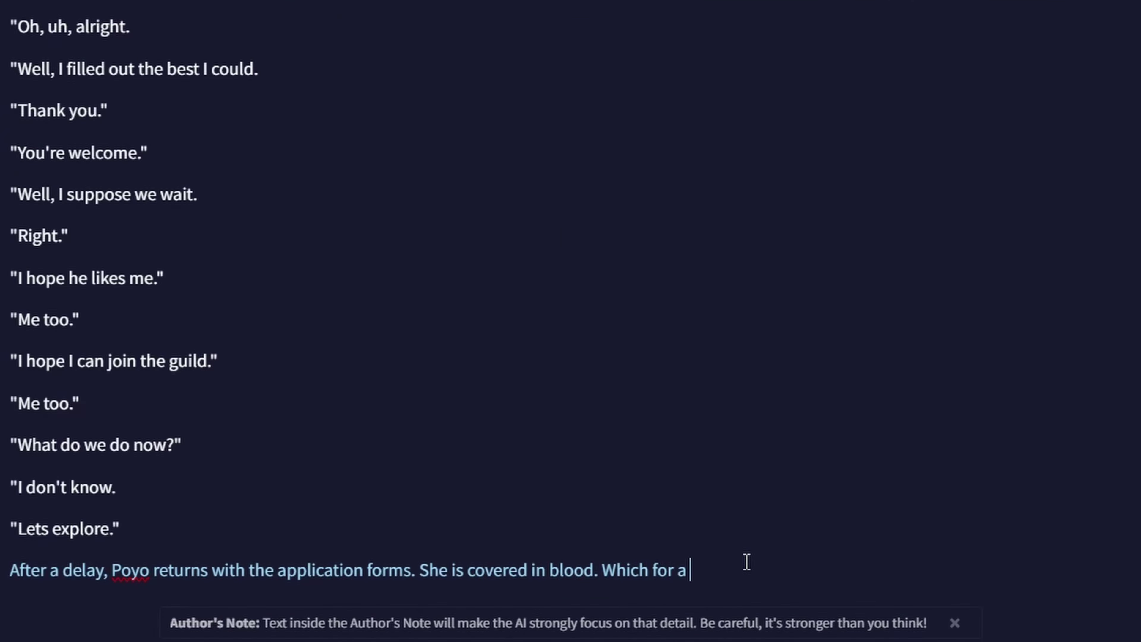
pyautogui.write(' "Lalafell" is quiet frighteni')
pyautogui.write('ng. Poyo bh')
pyautogui.write('egs Wrathion to let her join the crew. She')
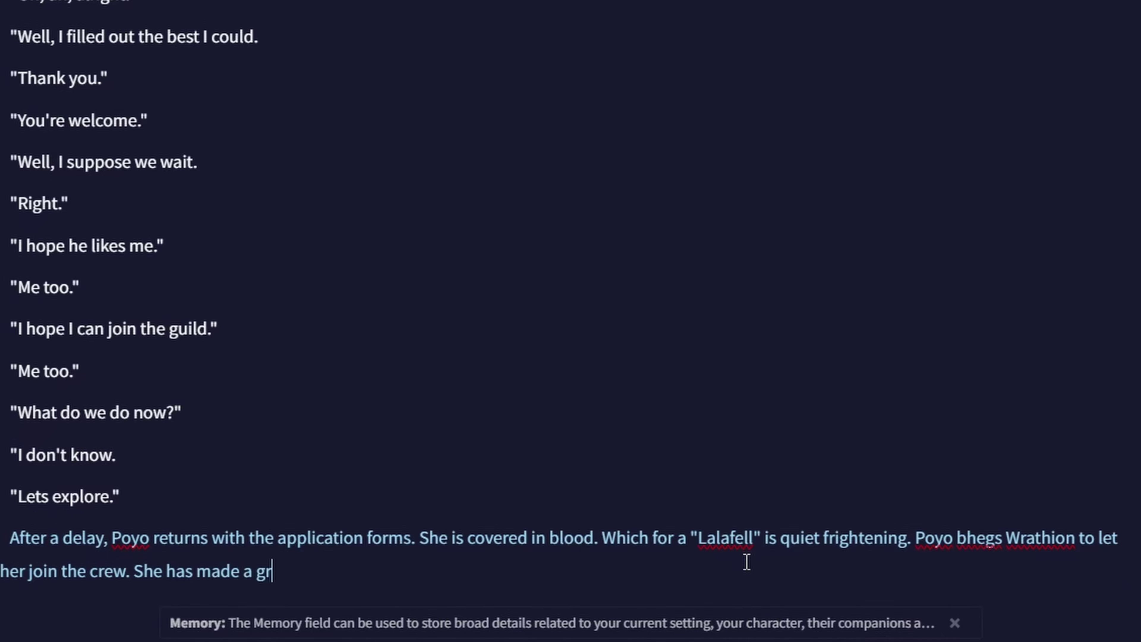
pyautogui.write(' has made a grave error')
pyautogui.write(' of judgment, and the crew will need to find and nother means to')
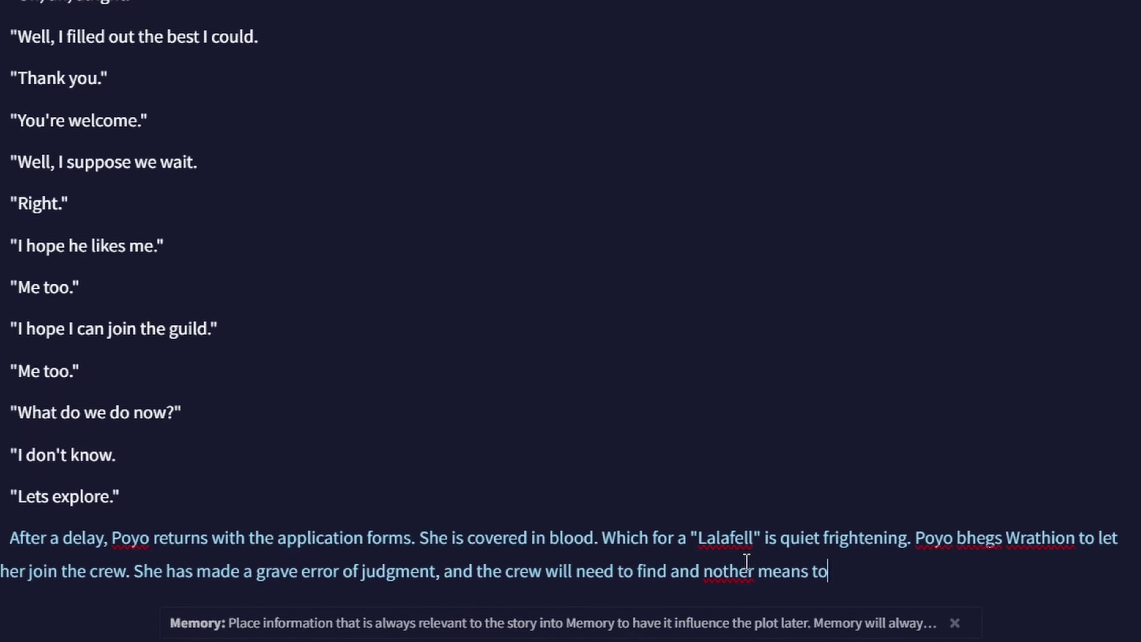
pyautogui.write('guild. Because Poyo ha')
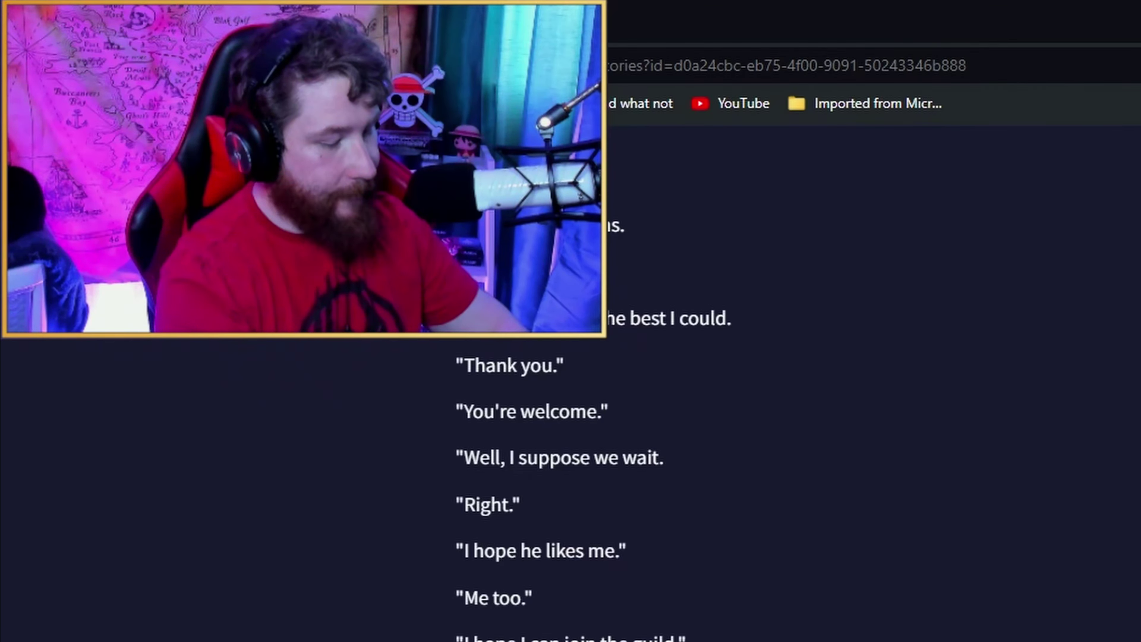
pyautogui.write(' with ')
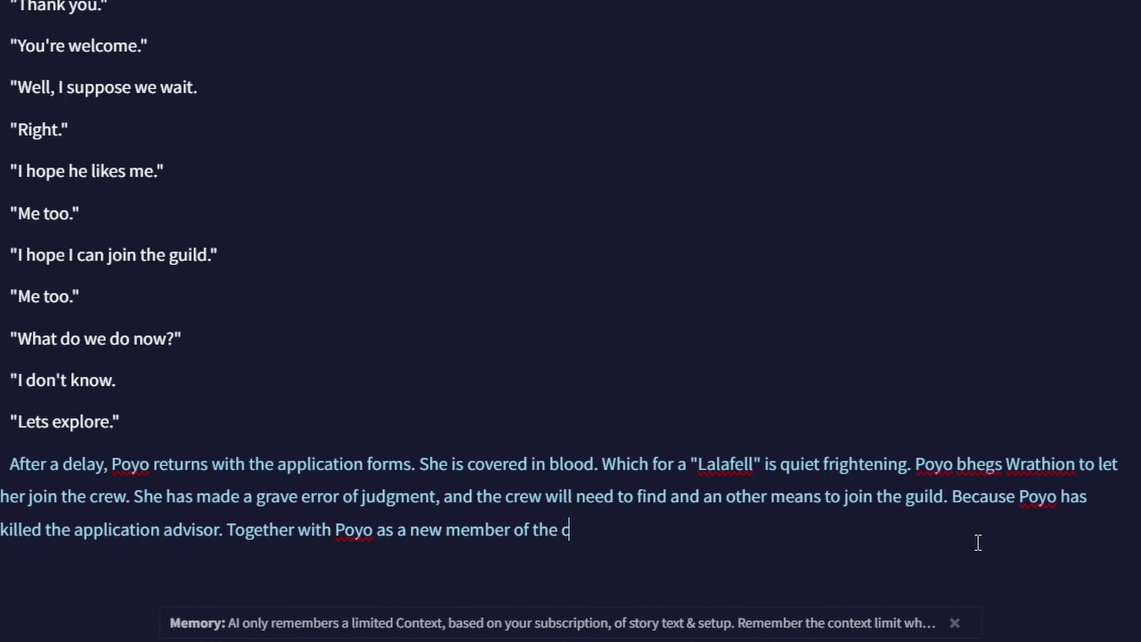
pyautogui.write('. The Cre')
pyautogui.write('w as a whole mu')
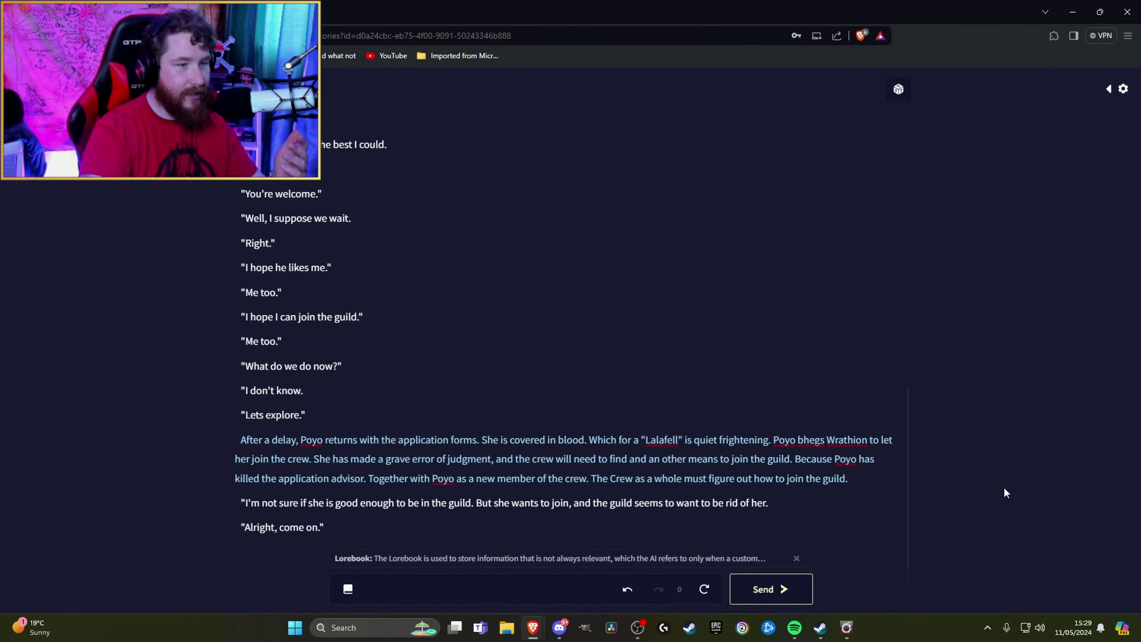
# - Generate five more continuations until Poyo joins, the crew decides to leave, and someone mans the wheel
pyautogui.click(791, 589)
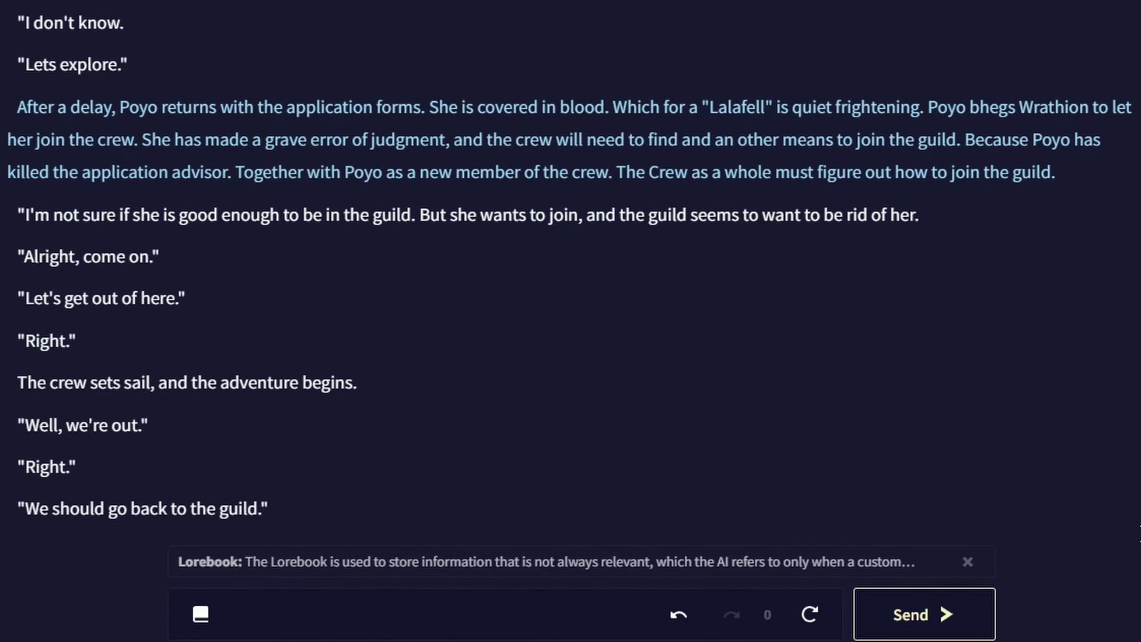
pyautogui.click(957, 624)
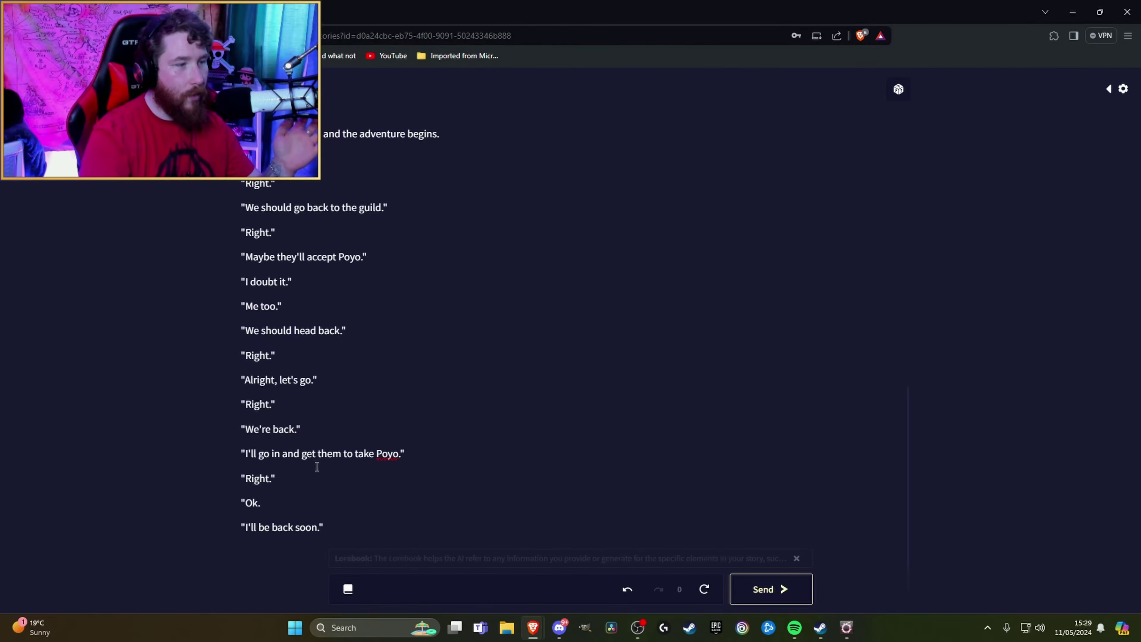
pyautogui.click(755, 598)
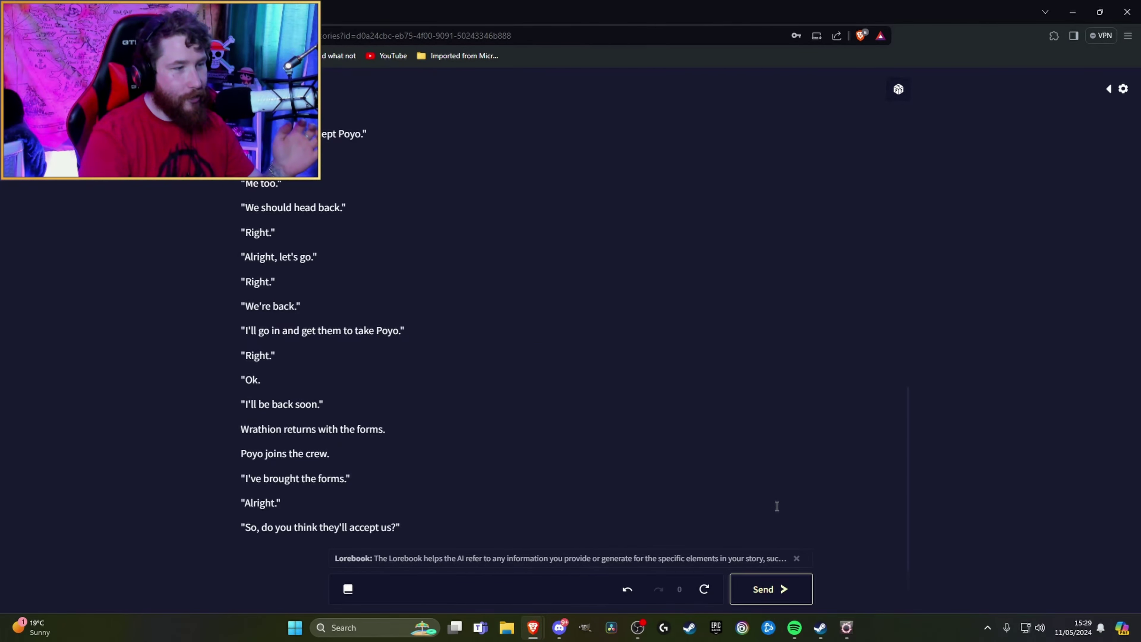
pyautogui.click(788, 589)
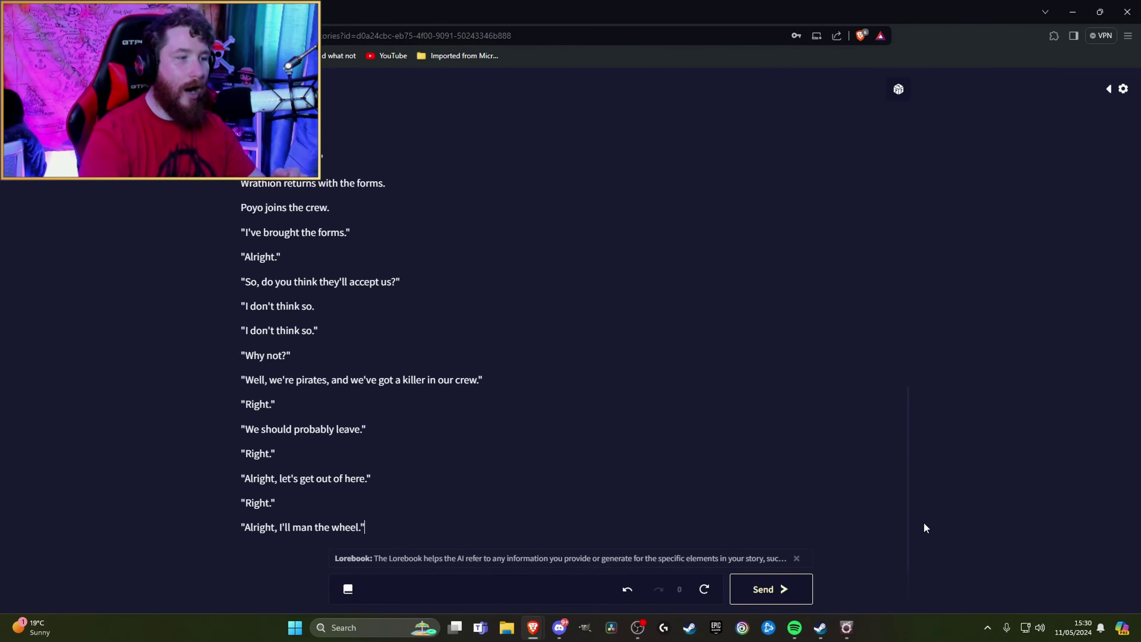
pyautogui.click(782, 590)
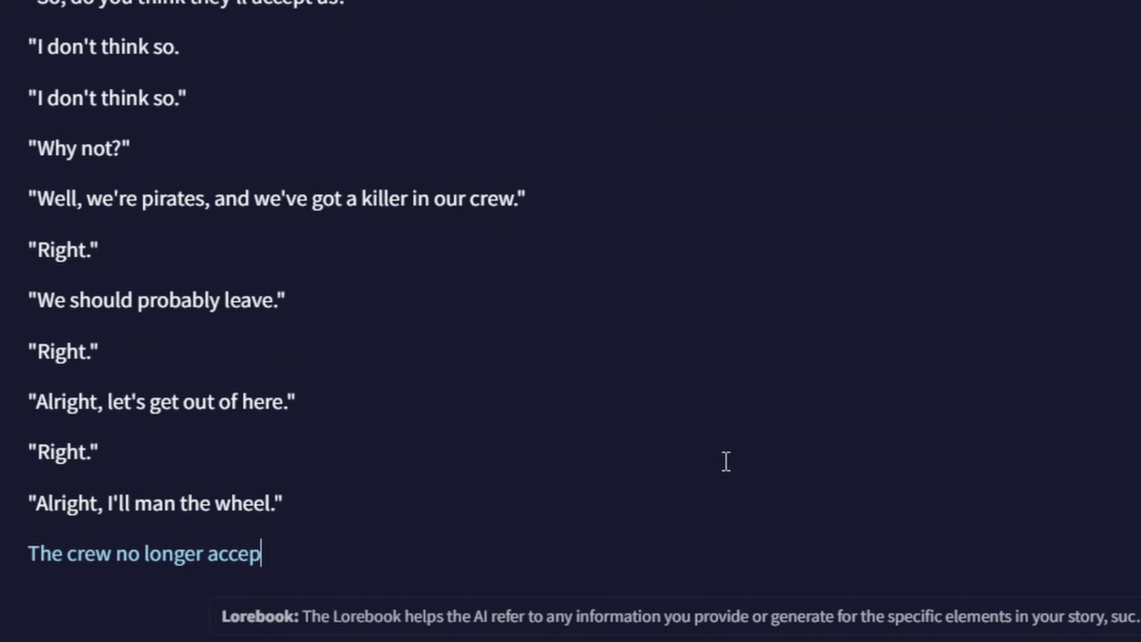
# - Narrate that the crew is no longer accepted at Limsa Lominsa after Poyo killed a man, so they must look elsewhere
pyautogui.write('ted at Limsa ')
pyautogui.write('Lominsa d')
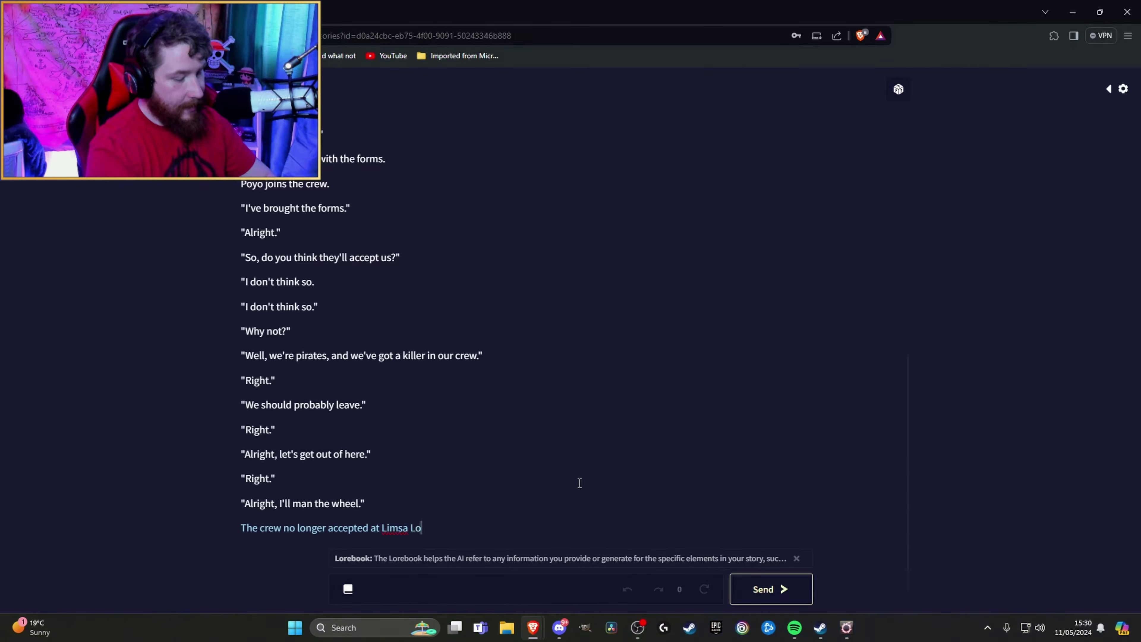
pyautogui.write('ue to Poyo K')
pyautogui.write('illing a man in c')
pyautogui.write('old blood. Me')
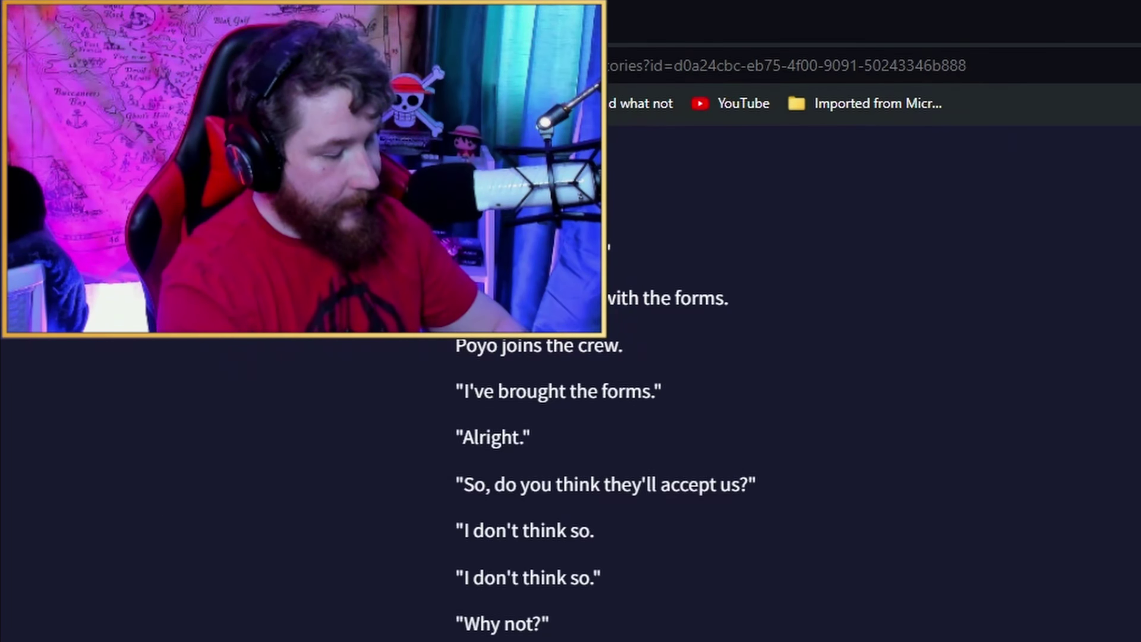
pyautogui.write('join an')
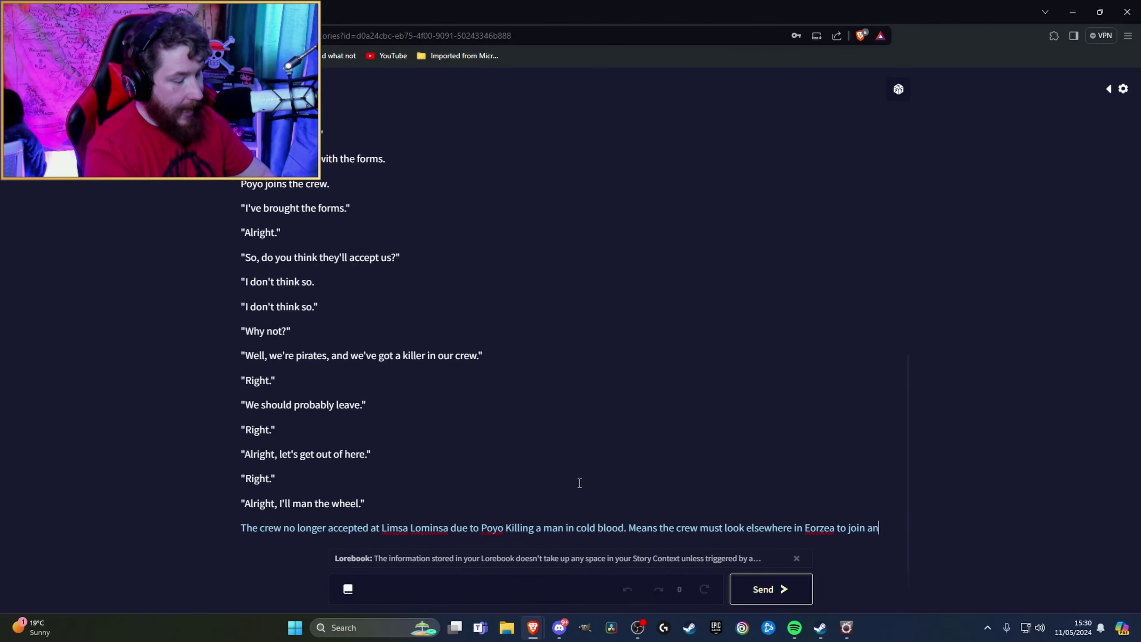
pyautogui.write(' adventurers guild')
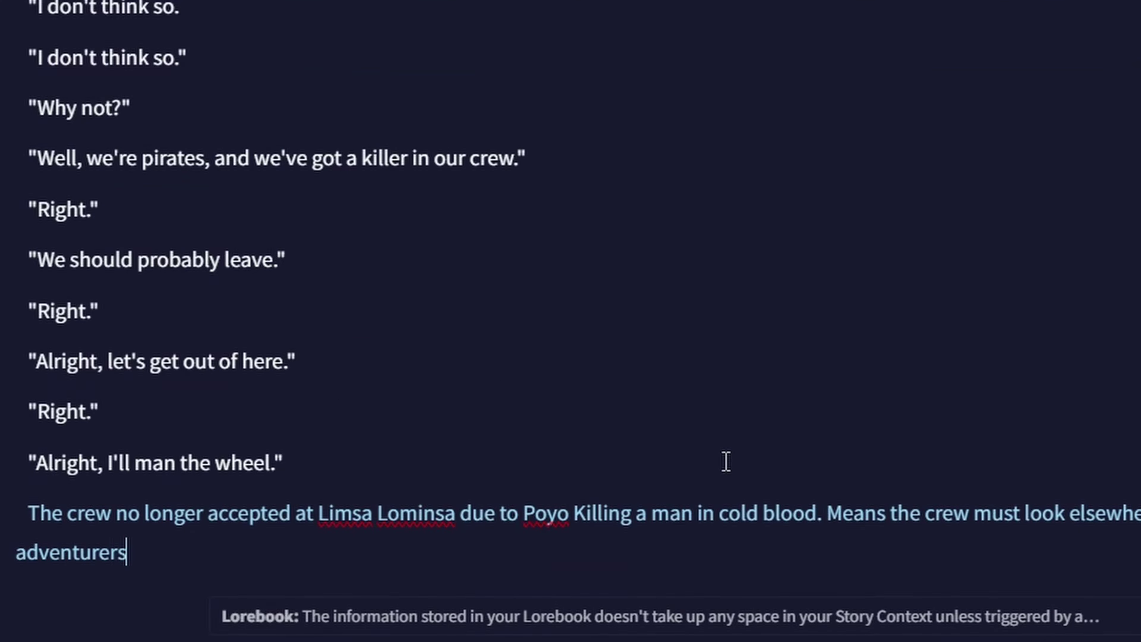
# - End the banishment sentence with a period and have the AI continue the story
pyautogui.write('.')
pyautogui.hotkey('ctrl', 'Return')
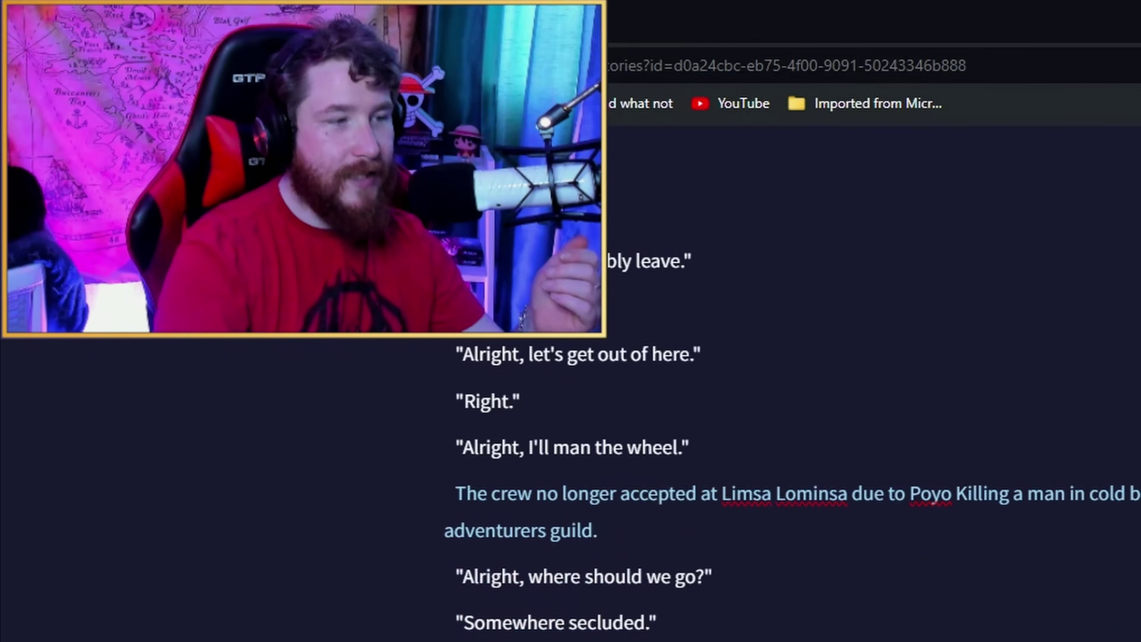
pyautogui.scroll(-2, 769, 551)
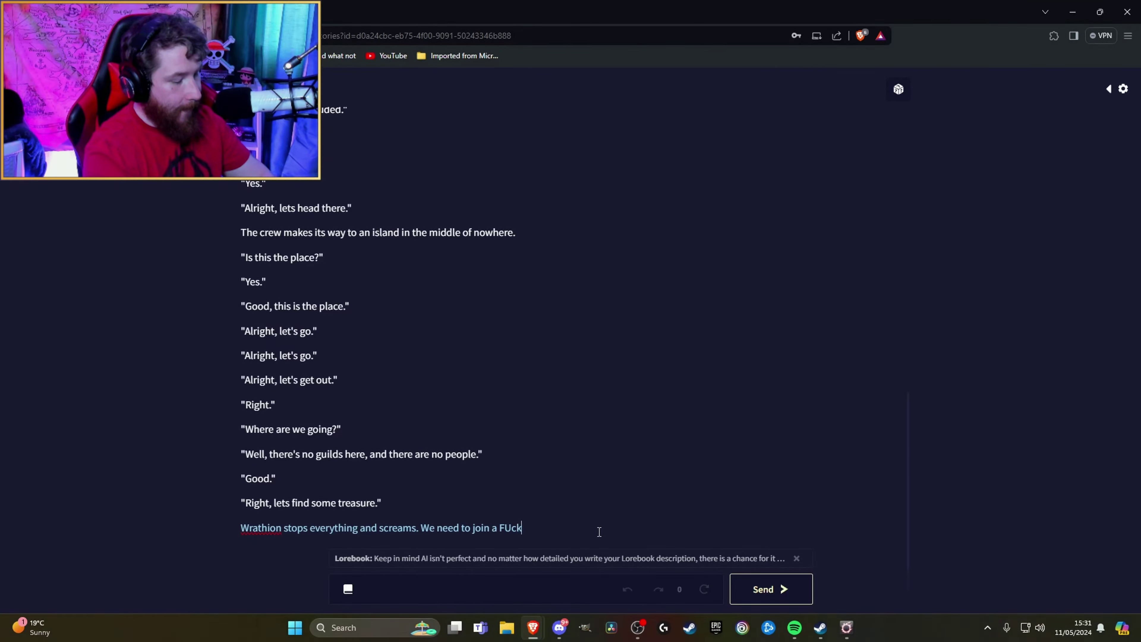
# - Write Wrathion's scream to join a guild now by paying Taz to get them in, then play Final Fantasy 14
pyautogui.write('ild. Now!! Lets just')
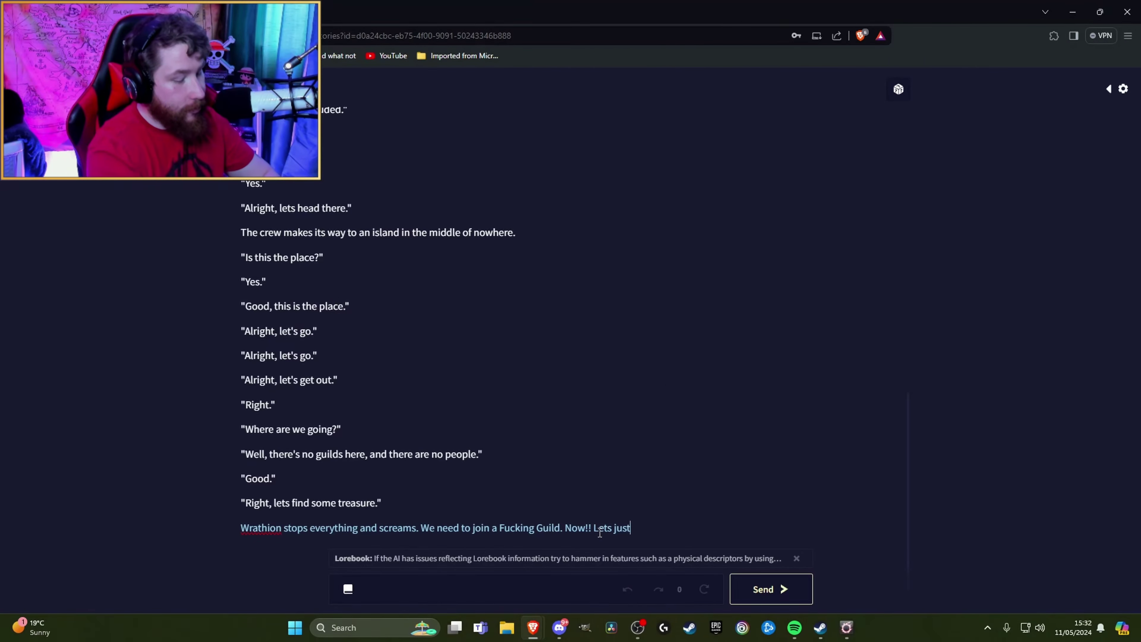
pyautogui.write(' pay Taz, and have him get us into a guild so we can actua')
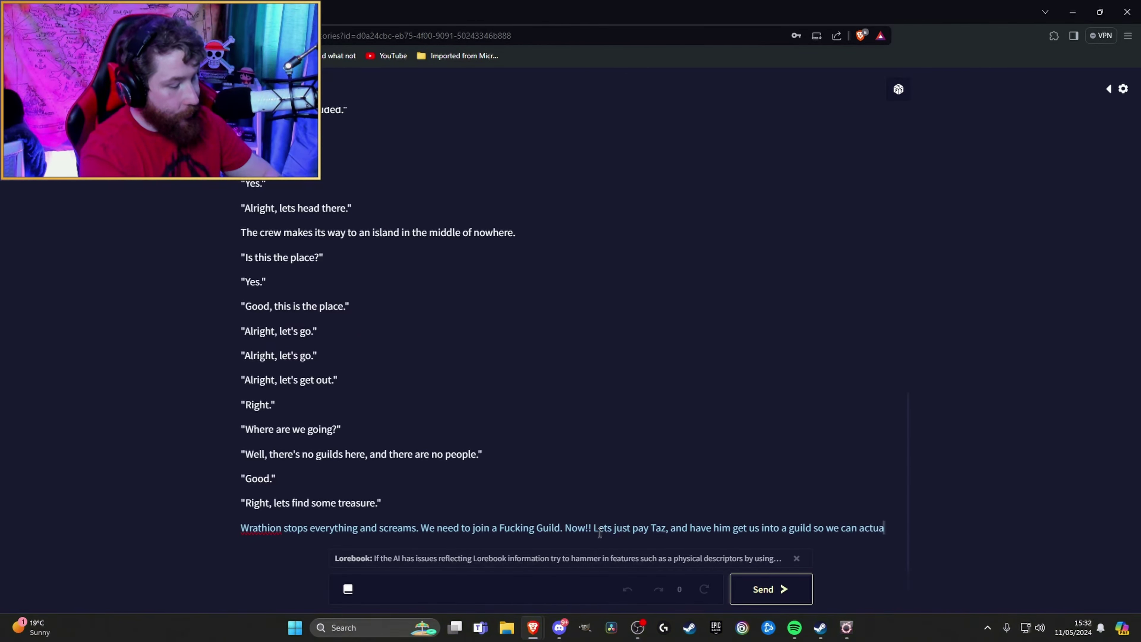
pyautogui.write('start playing Final Fan')
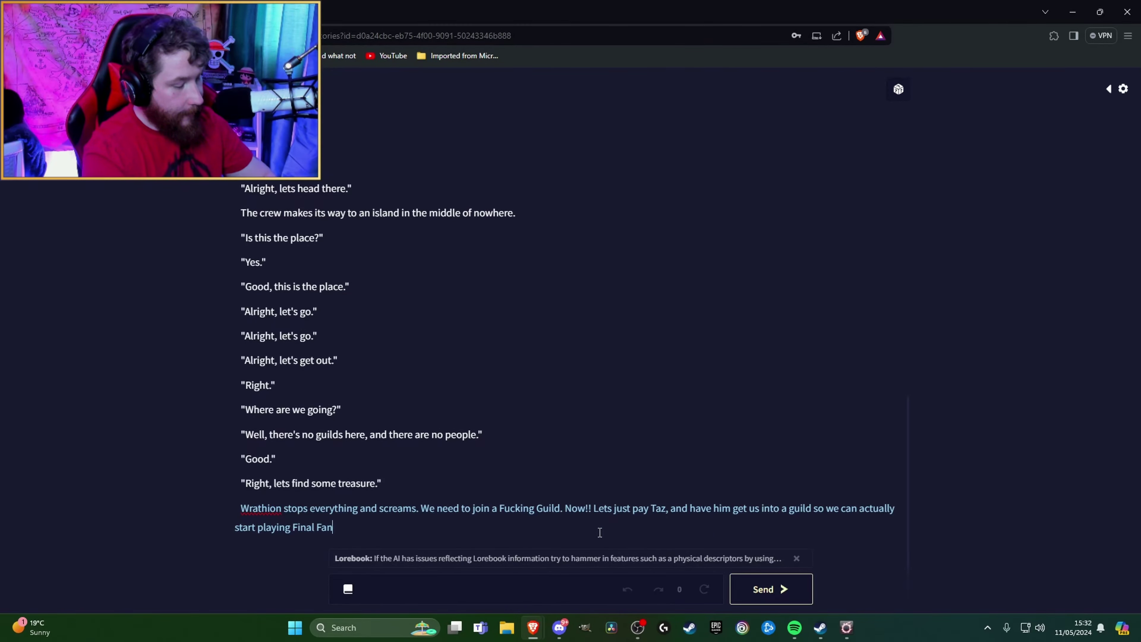
pyautogui.write('y 14.')
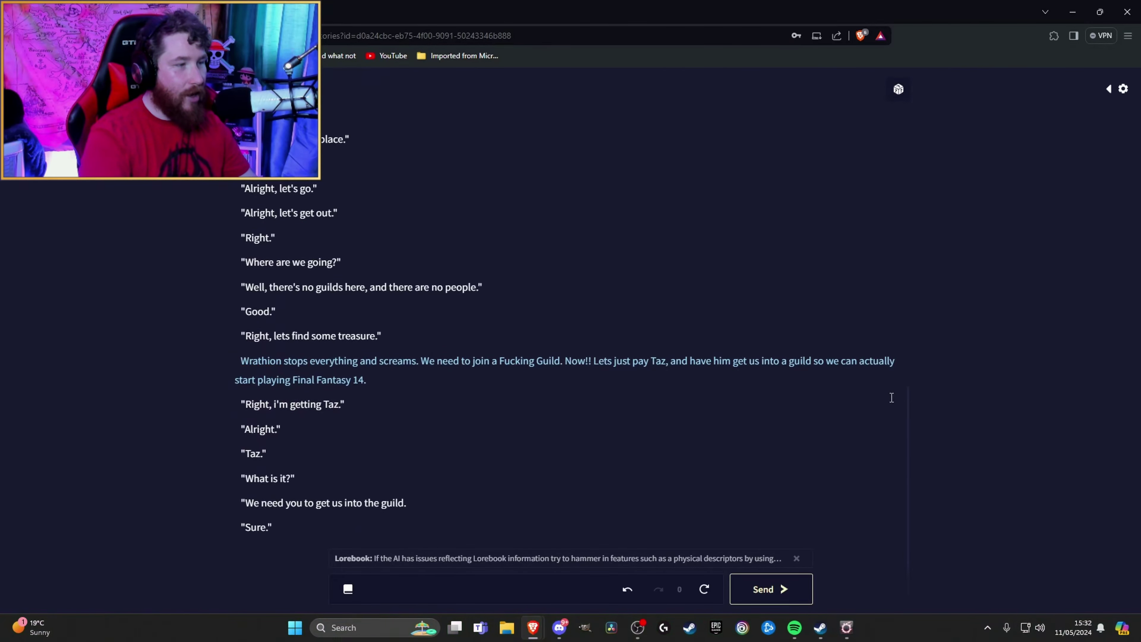
# - Generate two more passages, then add the line 'Well, you see, Poyo here killed a man.'
pyautogui.click(759, 597)
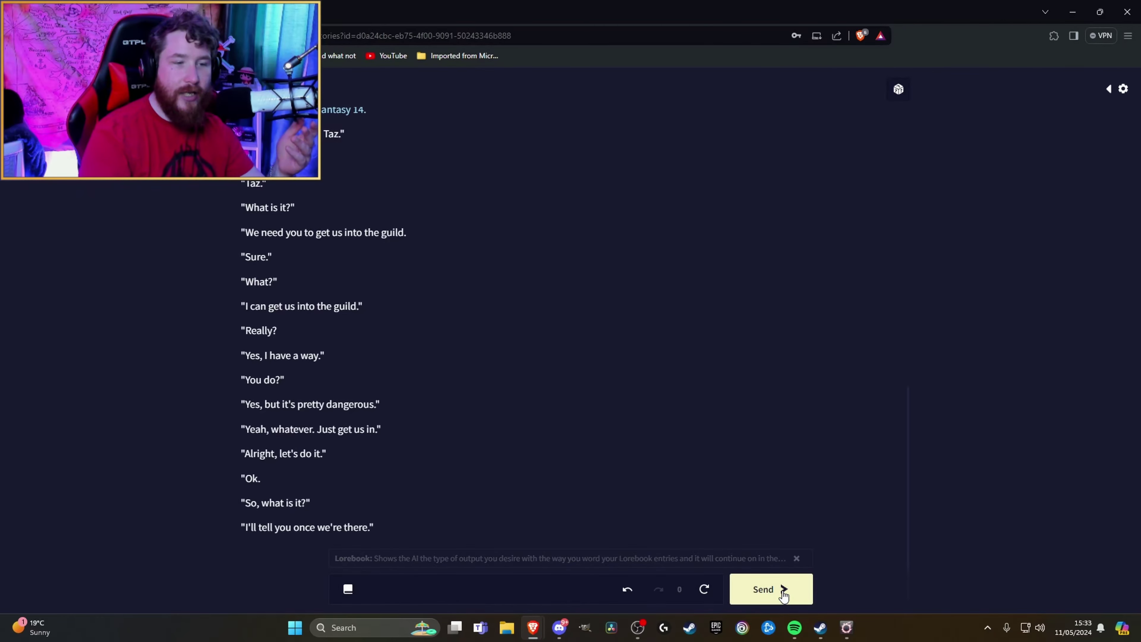
pyautogui.click(782, 591)
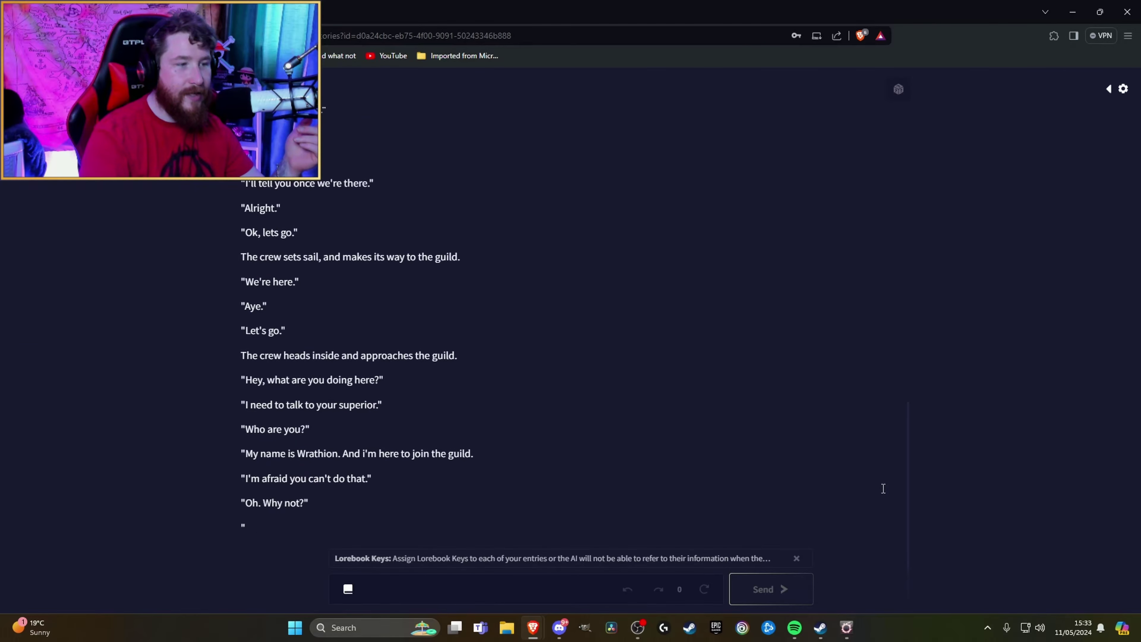
pyautogui.write('Well, you see, Poyo here killed a man."')
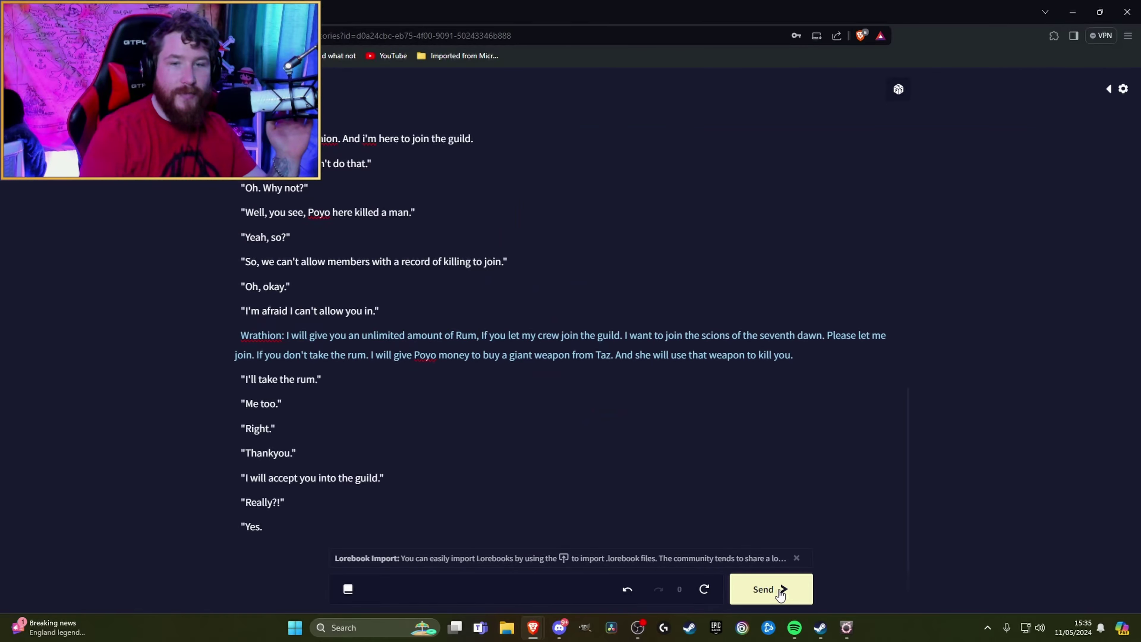
# - Generate two more passages that continue the guild acceptance scene
pyautogui.click(780, 590)
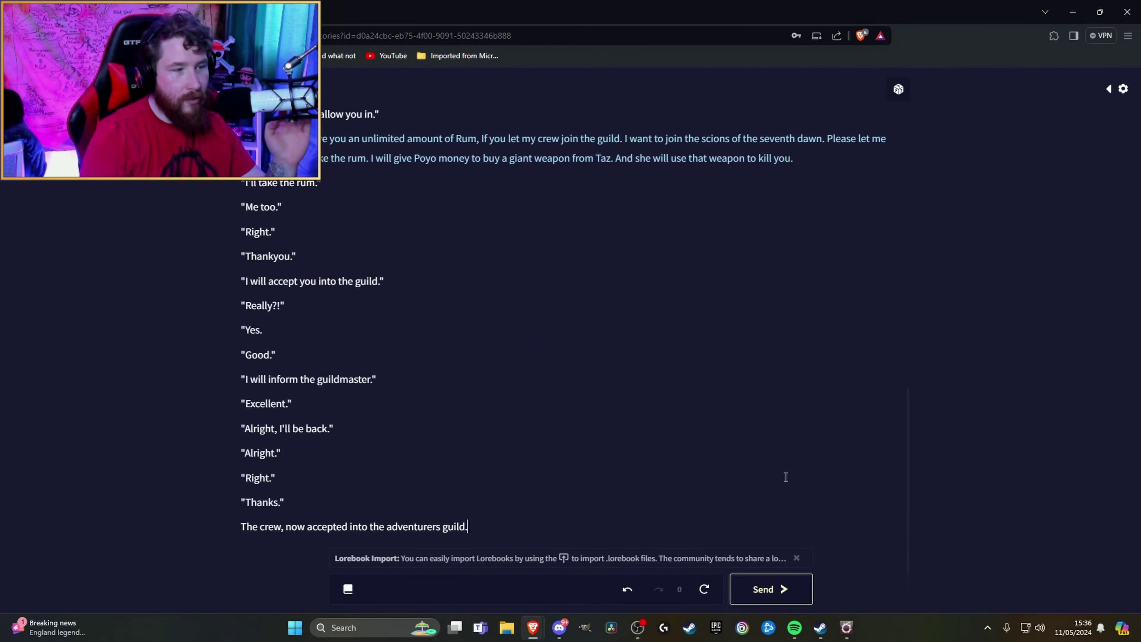
pyautogui.click(762, 593)
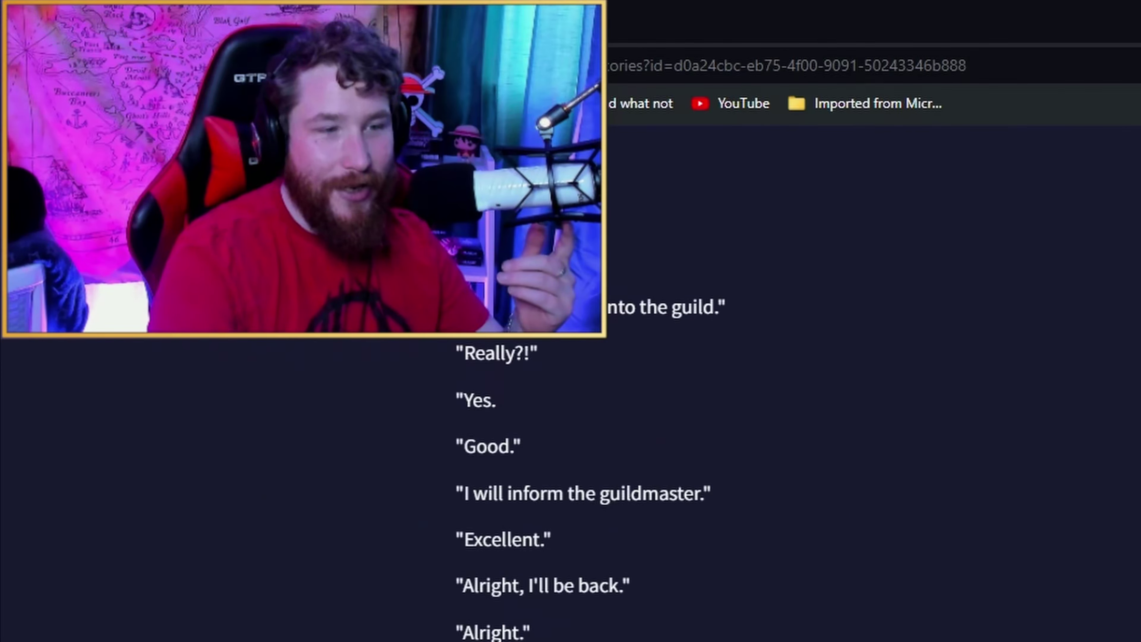
# - Have the AI continue the story as the crew sets sail for Ul'dah
pyautogui.scroll(-3, 764, 449)
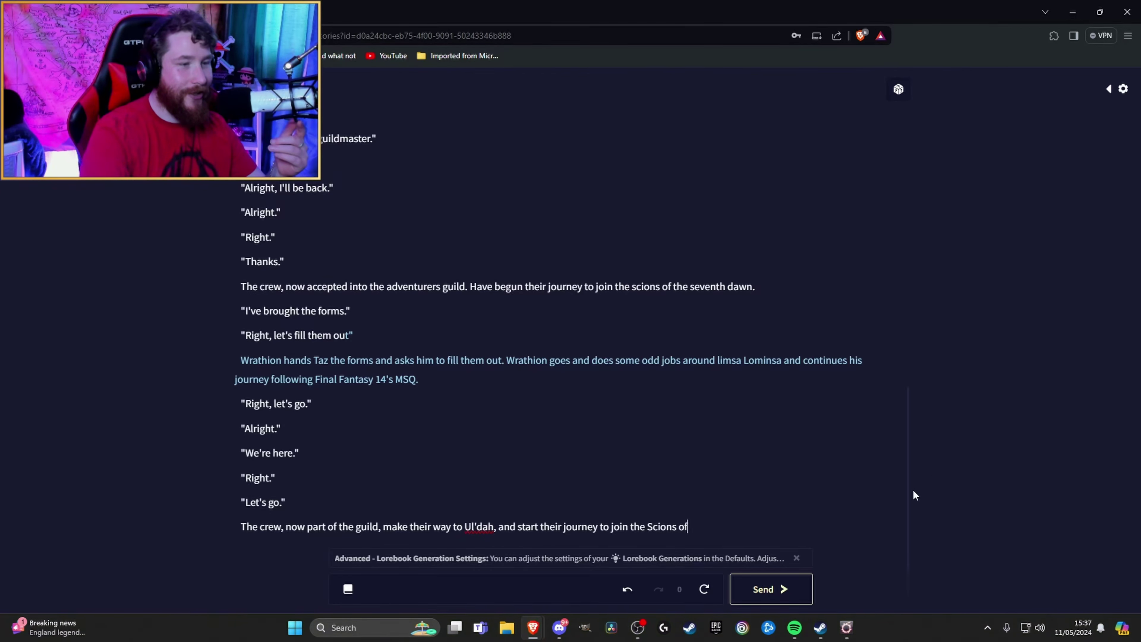
pyautogui.hotkey('ctrl', 'Return')
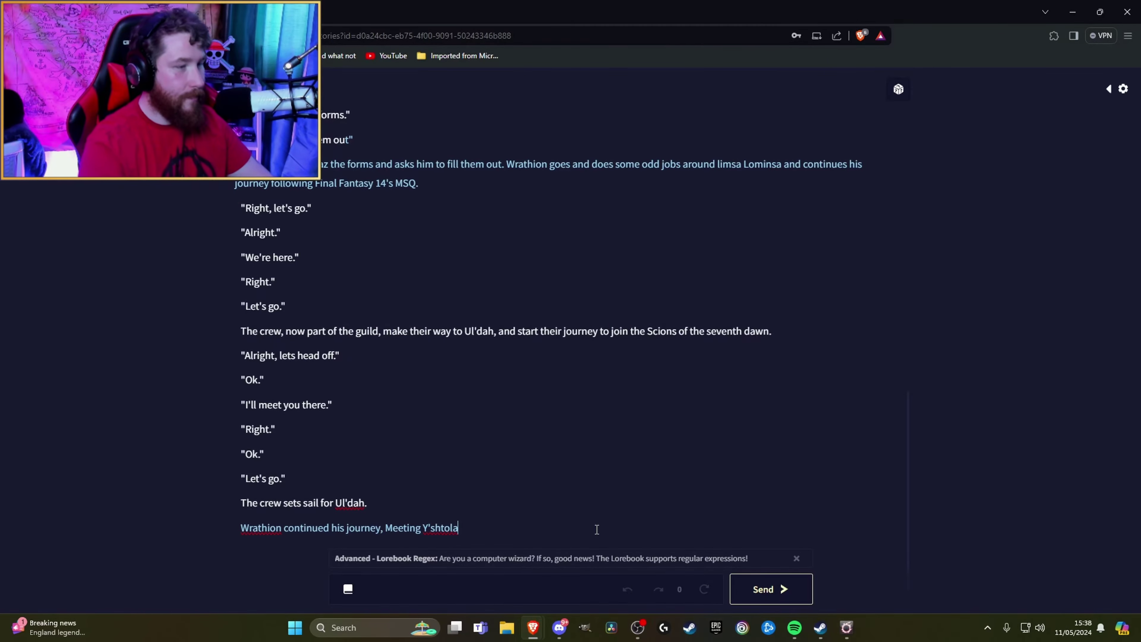
# - Add Wrathion meeting Thancred and fighting the Garelan Empire, plus a captainless-crew paragraph, then generate
pyautogui.write(', Thancred and the other members he')
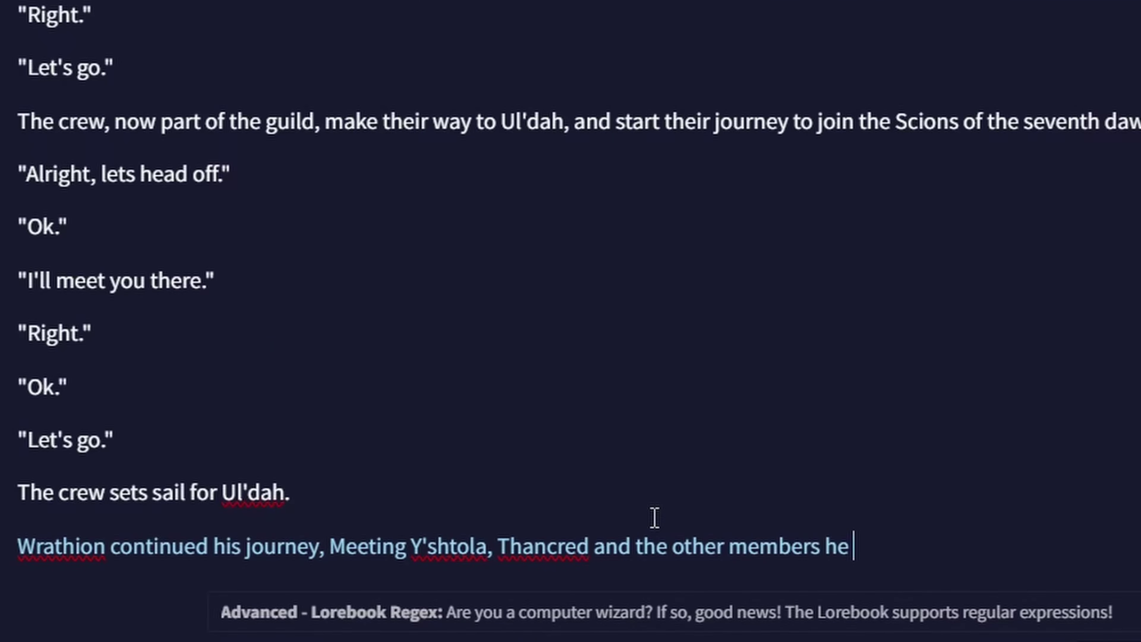
pyautogui.write('vag')
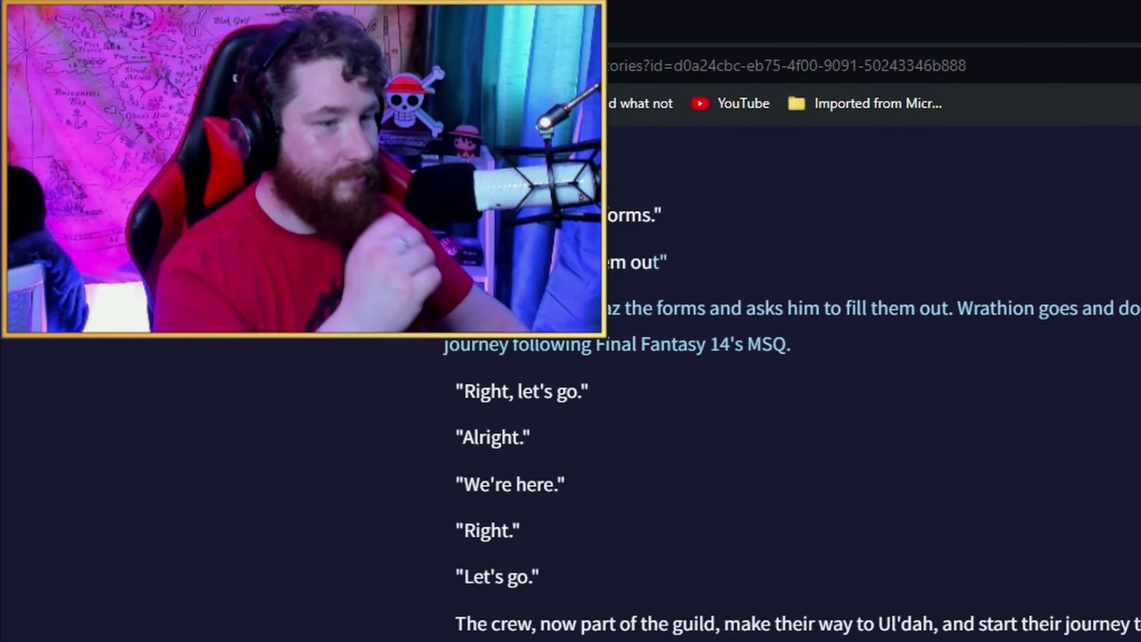
pyautogui.write('uely remembers. And fights the Garelan Empire.')
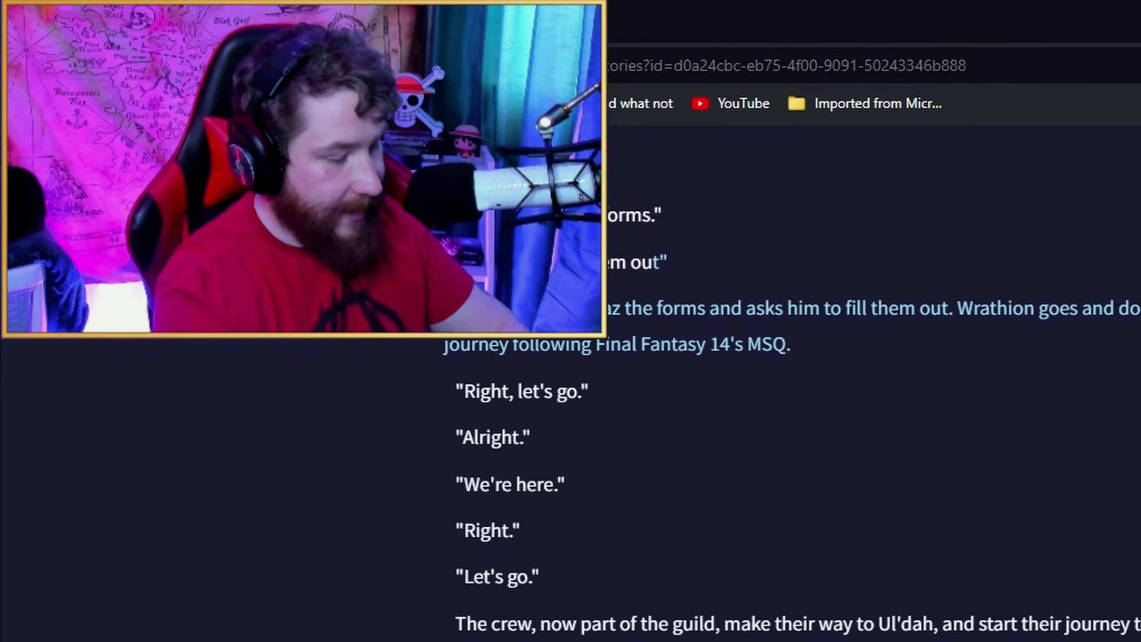
pyautogui.press('Return')
pyautogui.write('The crew left')
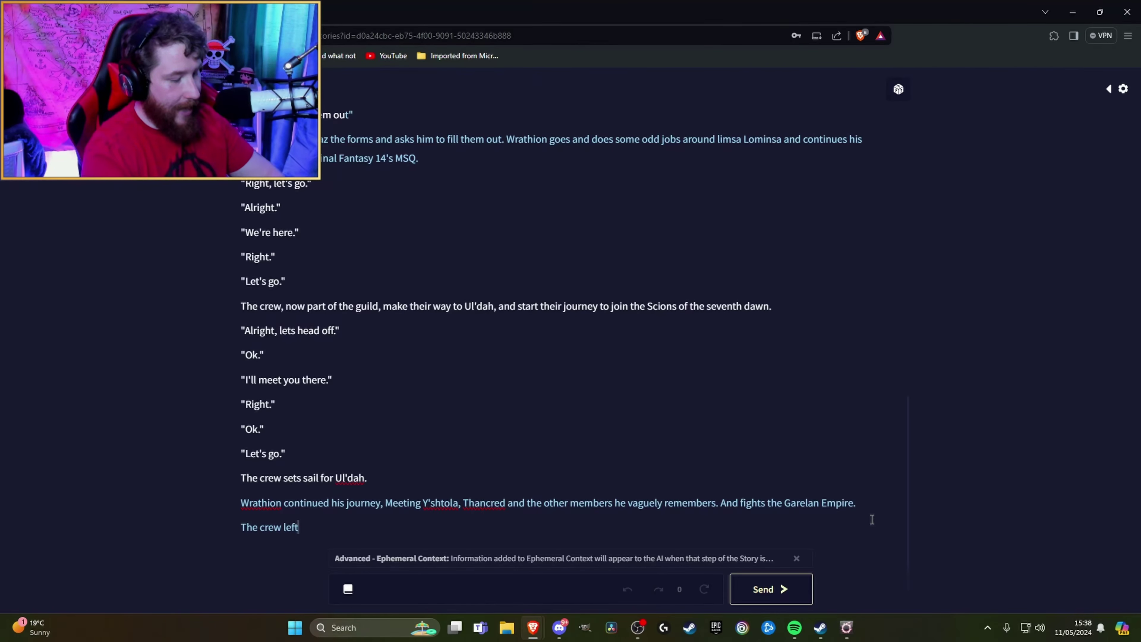
pyautogui.write(' capta')
pyautogui.write('inless had thoughts of eating Lu')
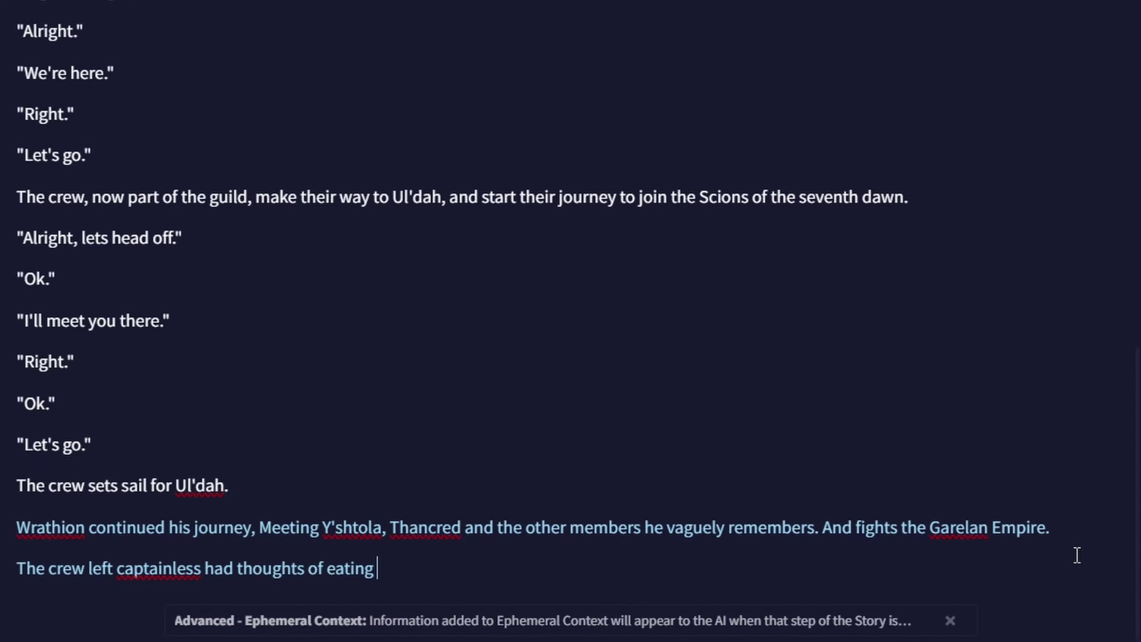
pyautogui.write('ca to survive. Poyo was the first crew member to')
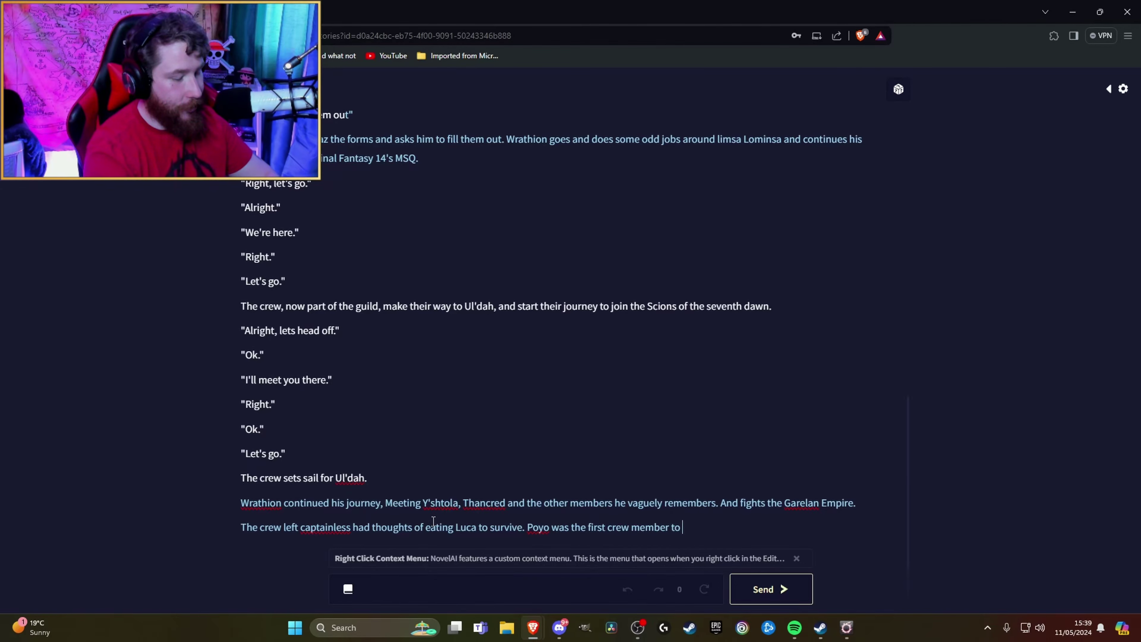
pyautogui.write('t. She was ready to')
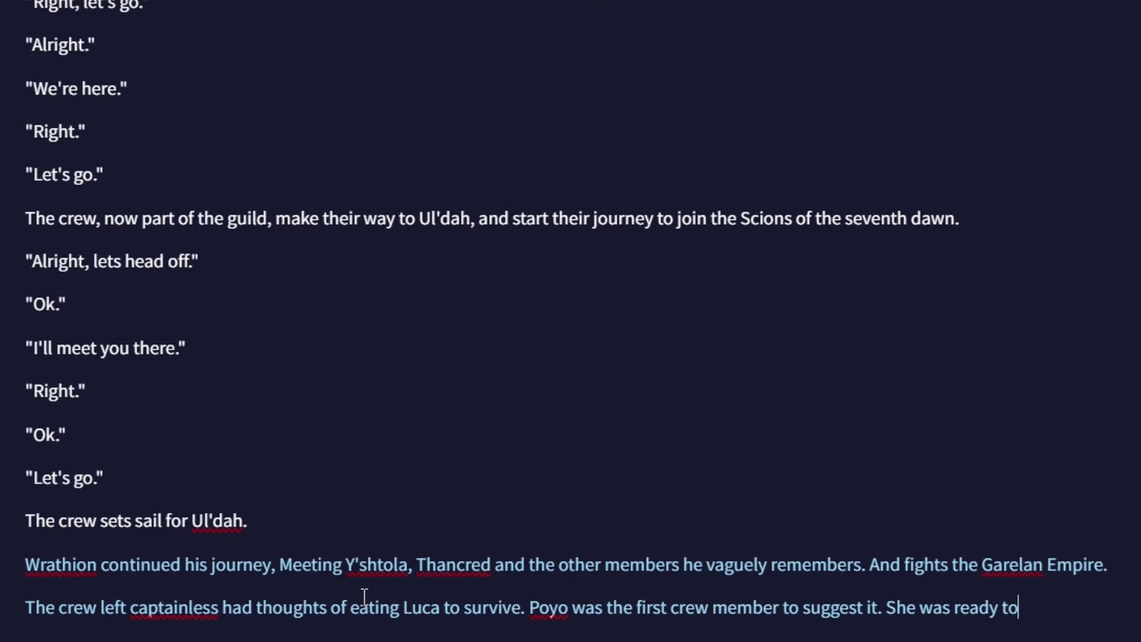
pyautogui.write(' cani')
pyautogui.write('bilize her ')
pyautogui.write('way to bei')
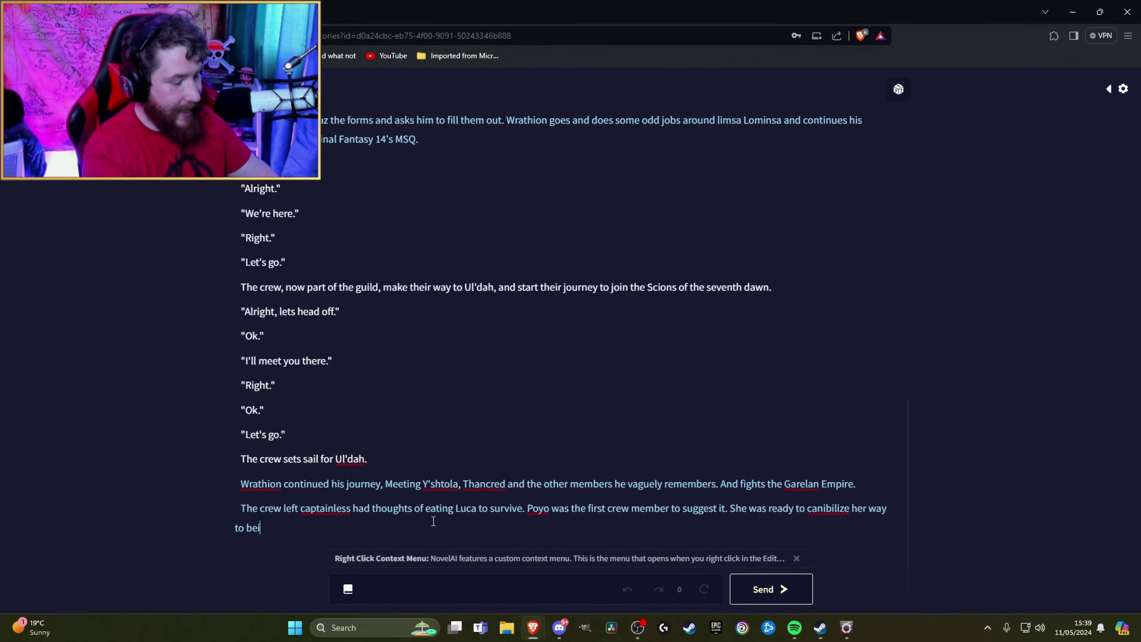
pyautogui.write('ng c')
pyautogui.write('aptain of the c')
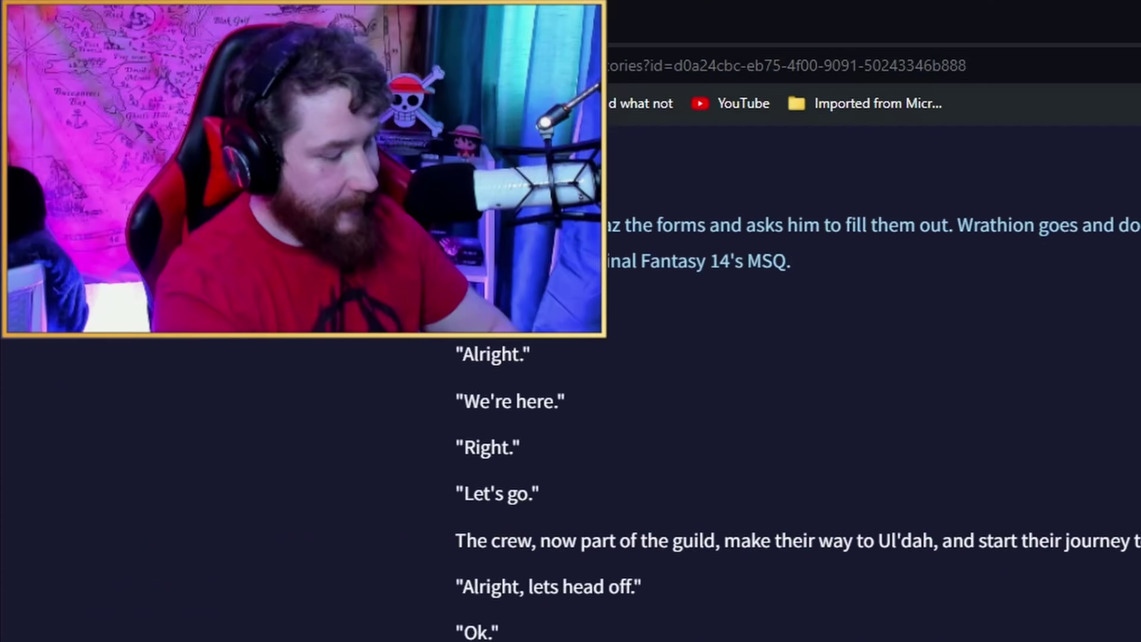
pyautogui.write('rew. Taz just got drunk. Troll')
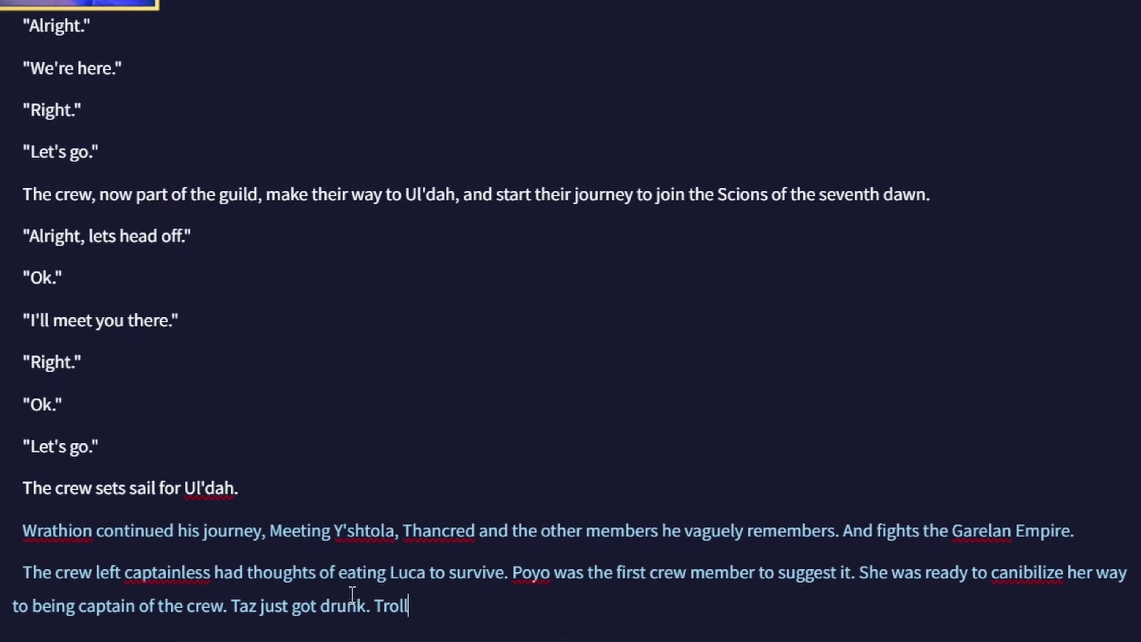
pyautogui.write('axe sl')
pyautogui.write('ept in.')
pyautogui.hotkey('ctrl', 'Return')
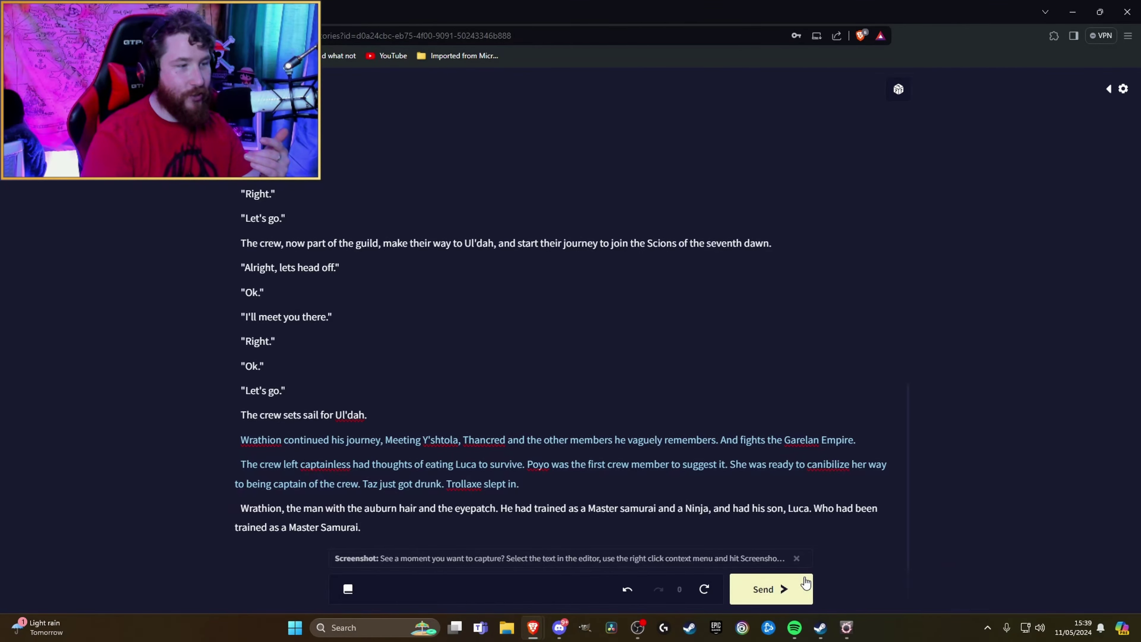
# - Generate the next line, then add that Wrathion bid his crew farewell for Final Fantasy 14's MSQ and watched Taz
pyautogui.click(784, 593)
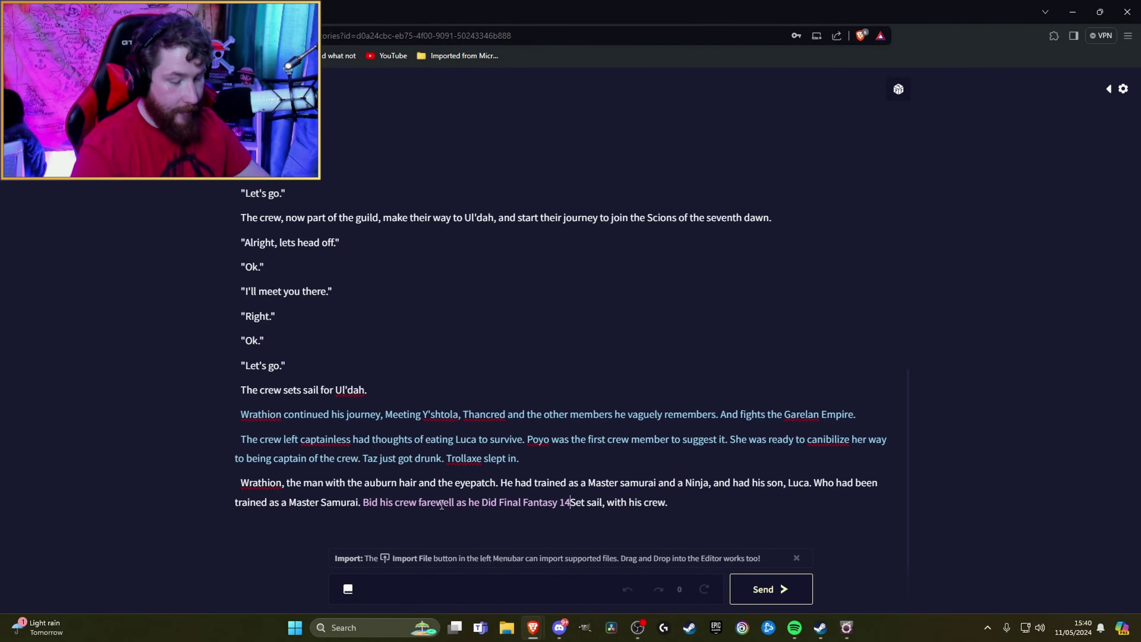
pyautogui.write('and watched Ta')
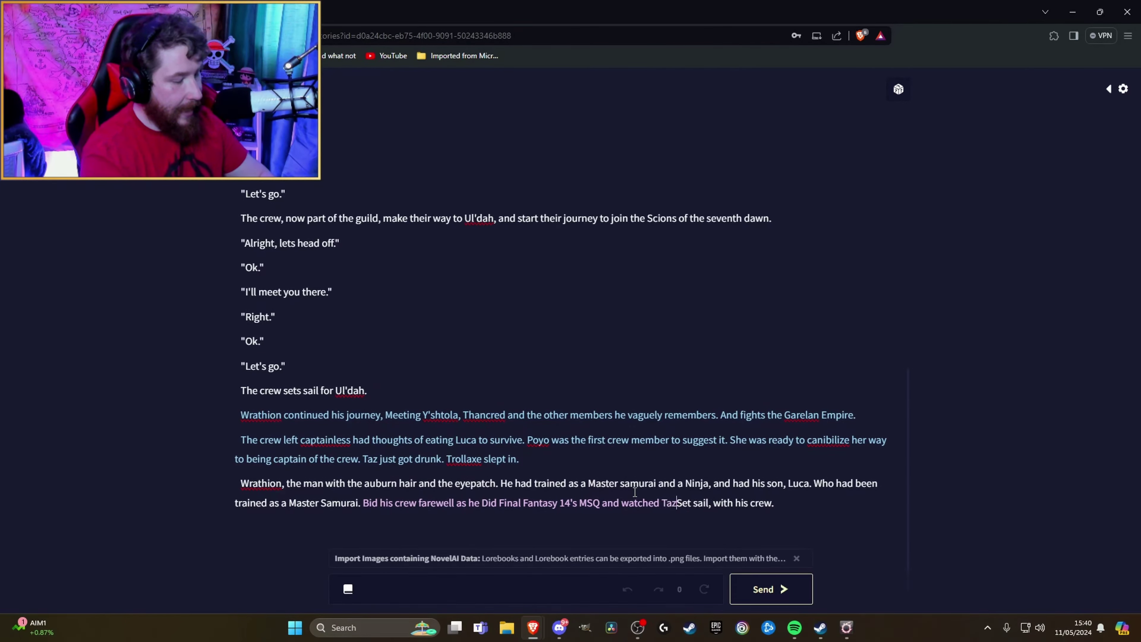
pyautogui.write('z')
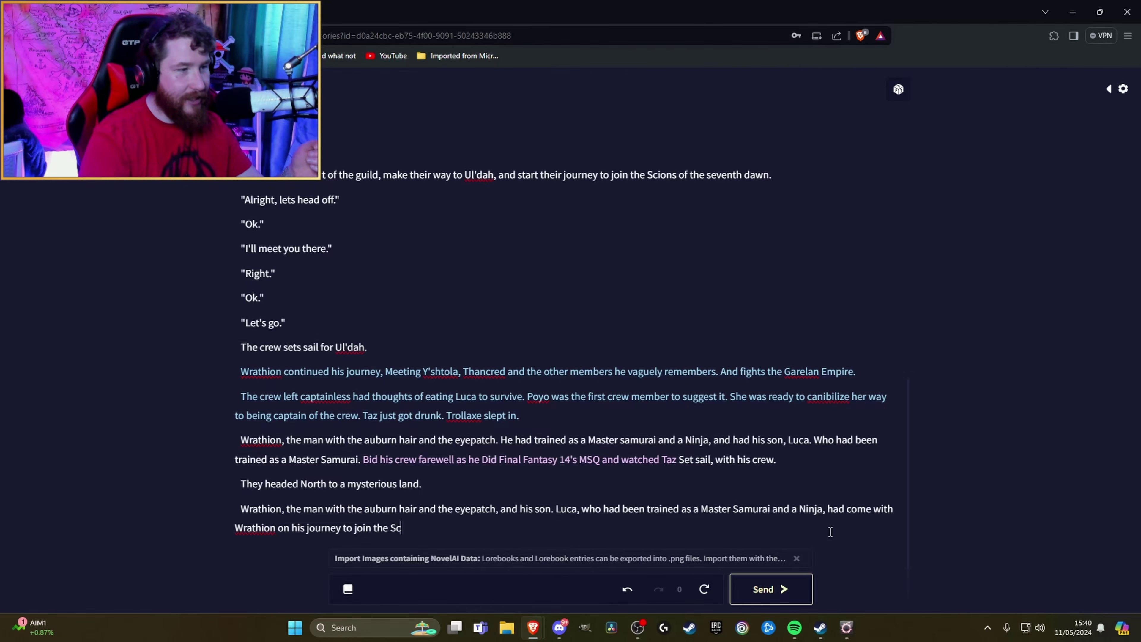
# - Generate the next story passage about Luca's journey
pyautogui.click(774, 587)
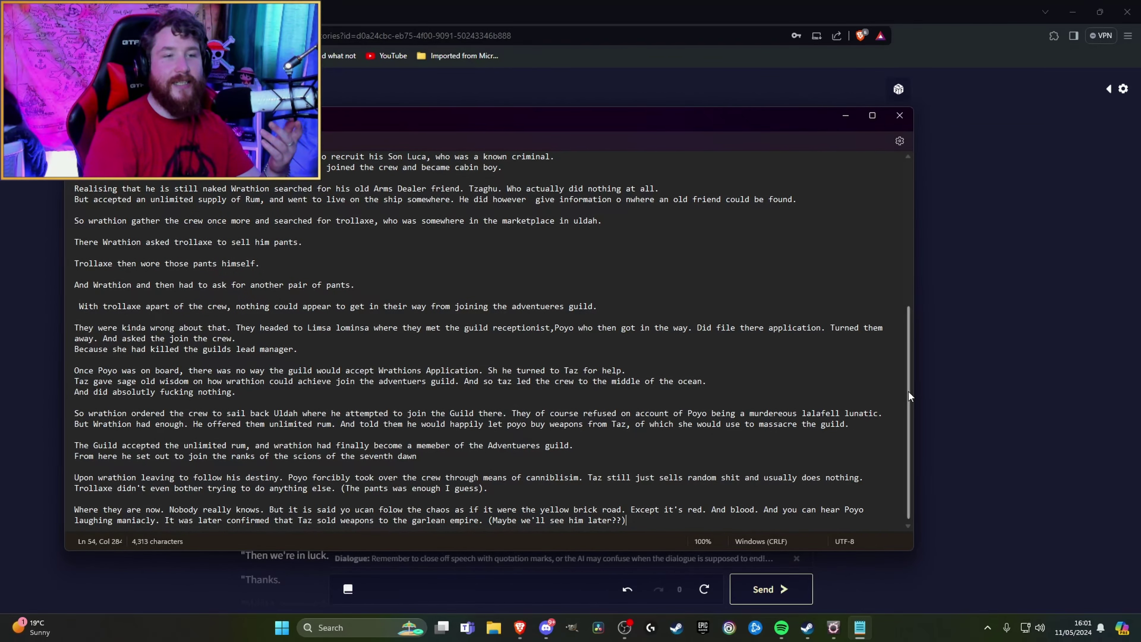
pyautogui.moveTo(909, 392); pyautogui.dragTo(909, 391)
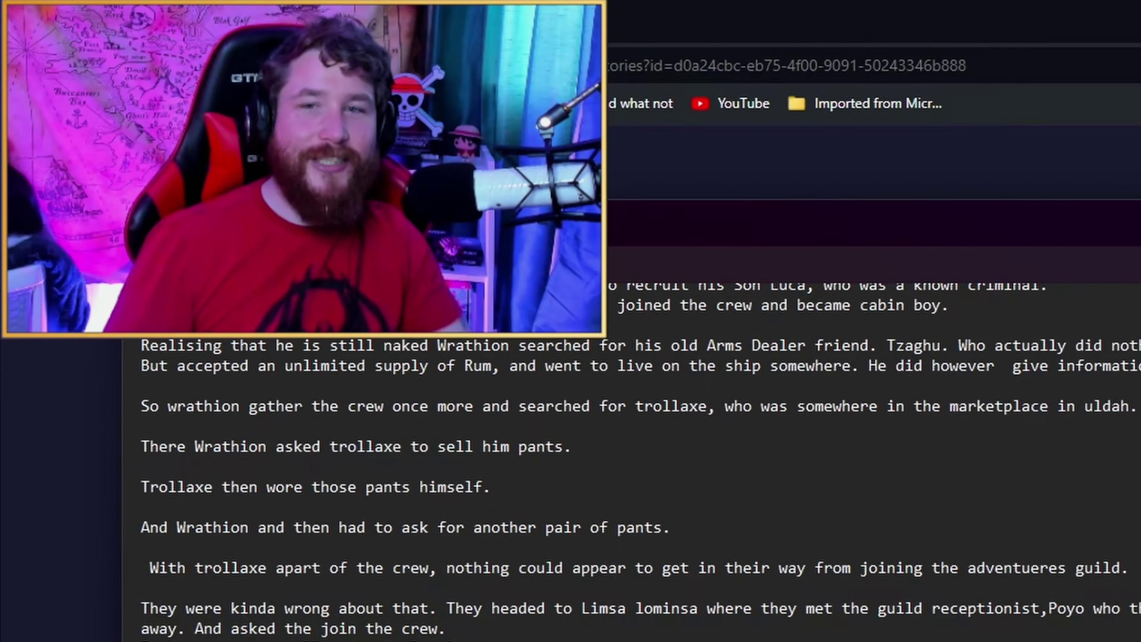